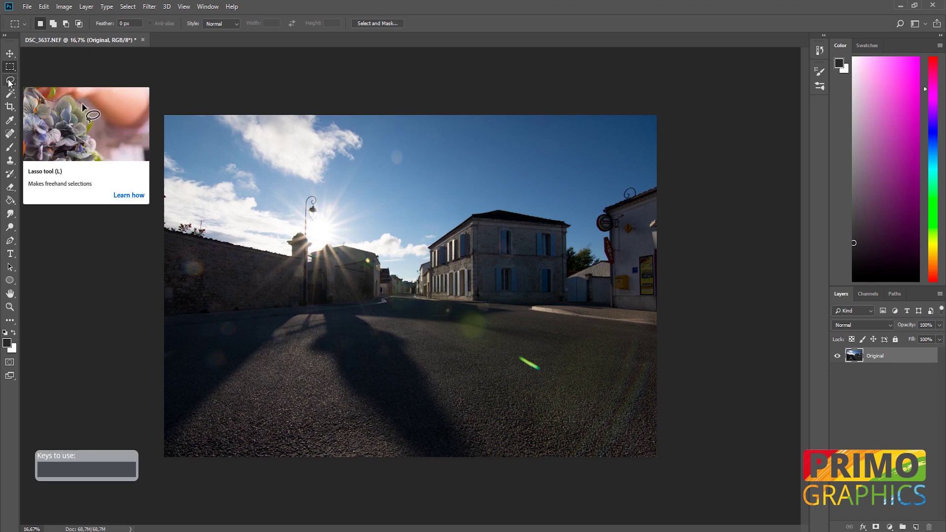
Step: Outline the pale flare spot in the sky with the Lasso tool and fill it with Content-Aware
left_click(10, 82)
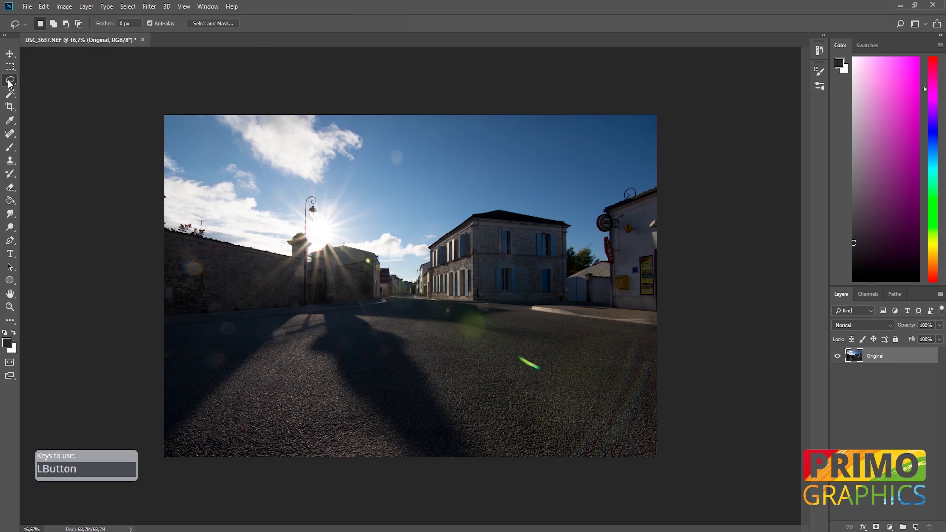
right_click(397, 169)
left_click(427, 290)
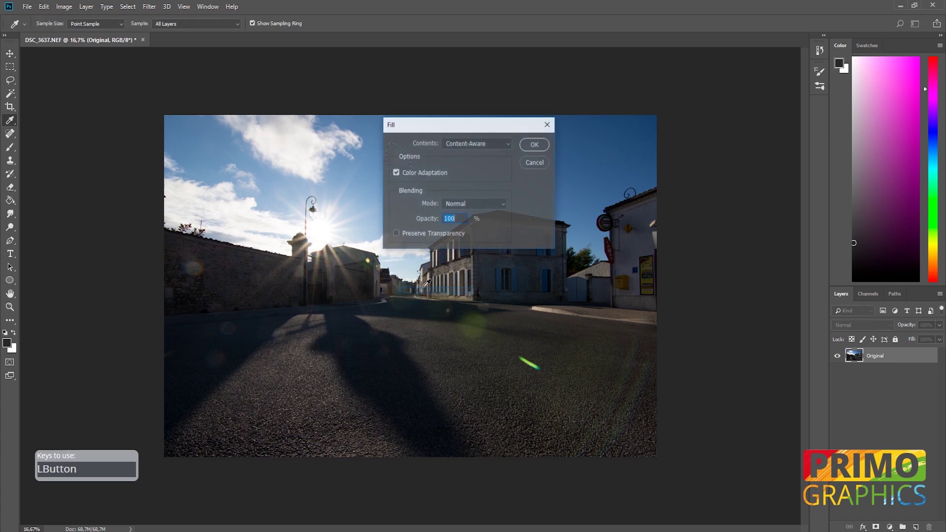
left_click(534, 145)
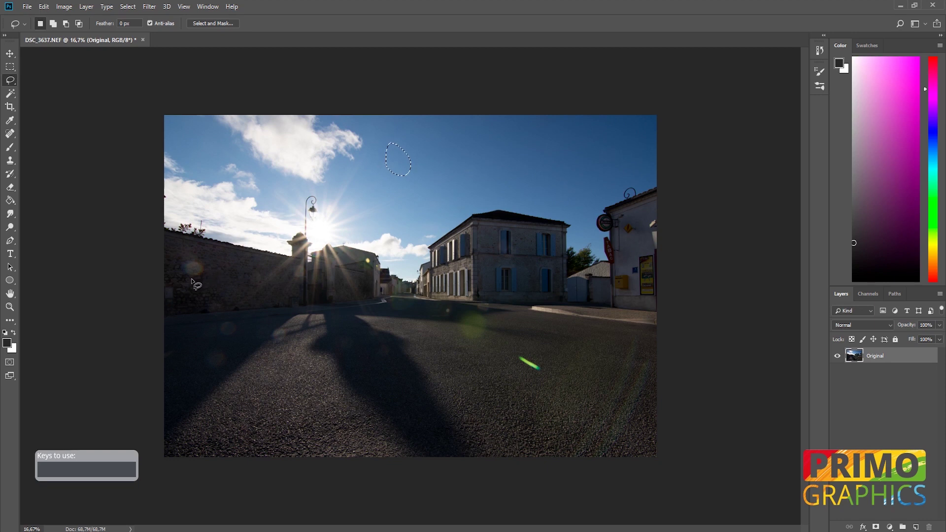
Step: Outline the coloured flare spot on the stone wall with the Lasso tool and fill it with Content-Aware
key("ctrl+plus")
key("ctrl+plus")
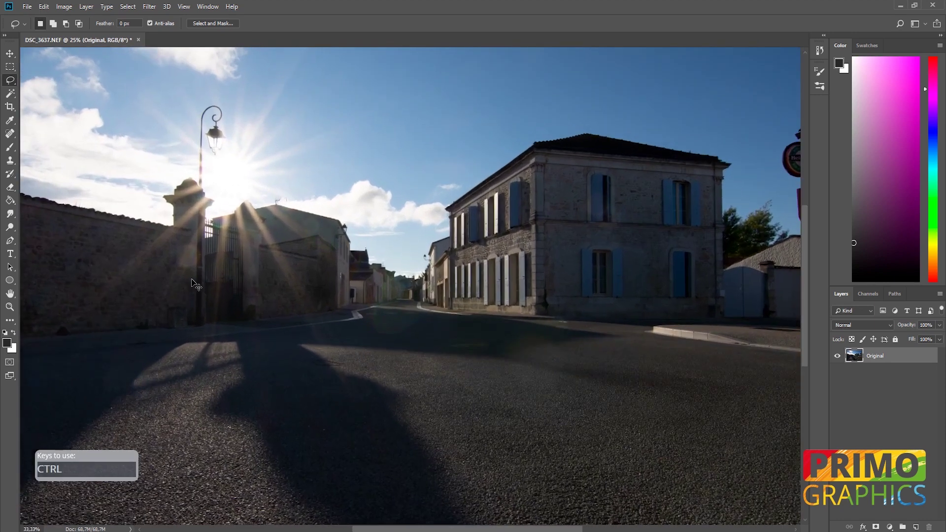
key("space")
left_click_drag(226, 276, 476, 277)
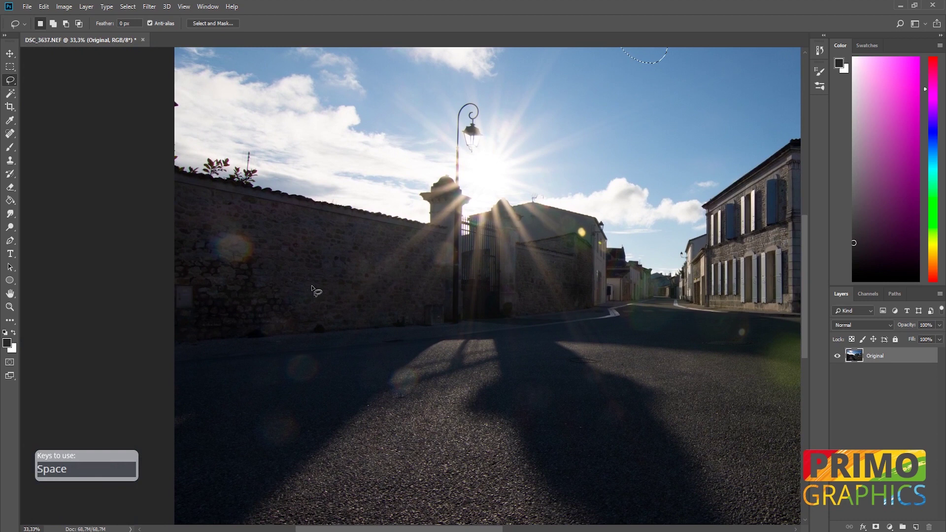
left_click_drag(266, 269, 266, 252)
right_click(237, 255)
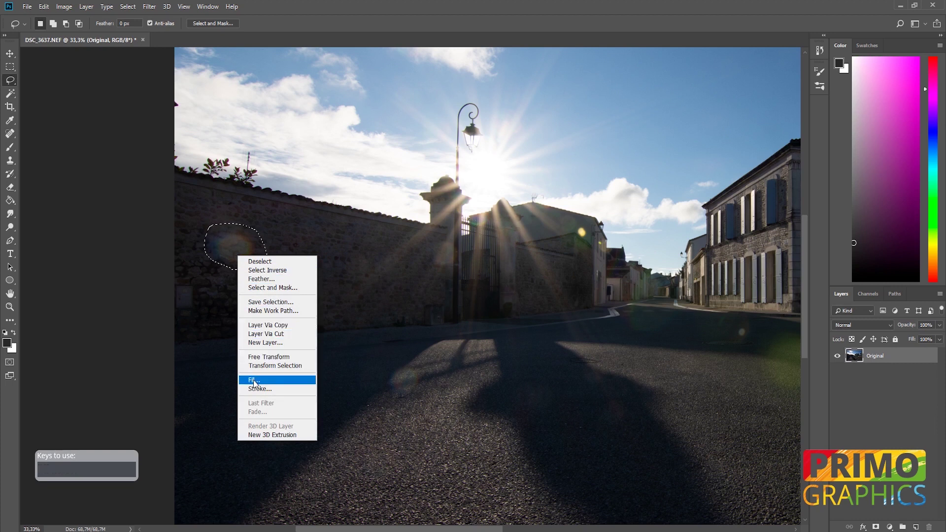
left_click(253, 380)
left_click(534, 146)
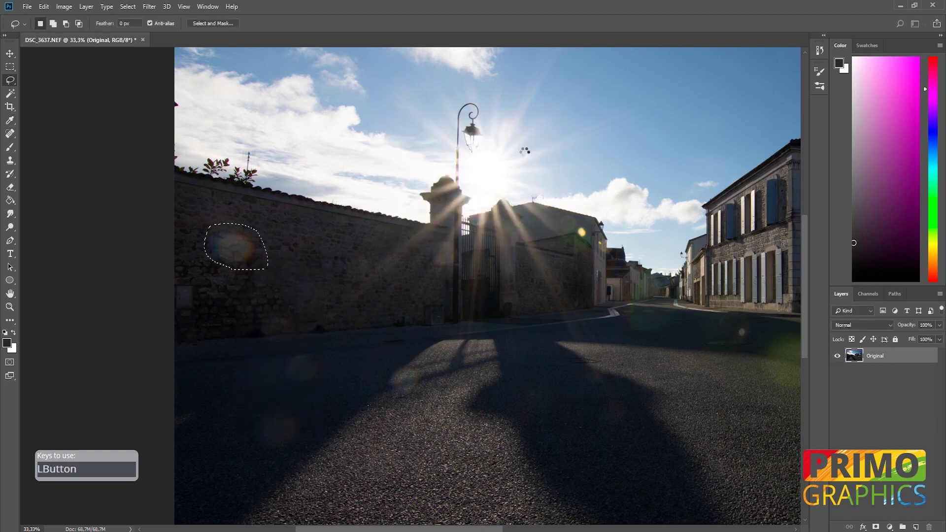
Step: Lasso the two faint flare spots in the road shadow below the stone wall and fill each with Content-Aware
left_click_drag(372, 307, 358, 243)
left_click_drag(282, 321, 306, 293)
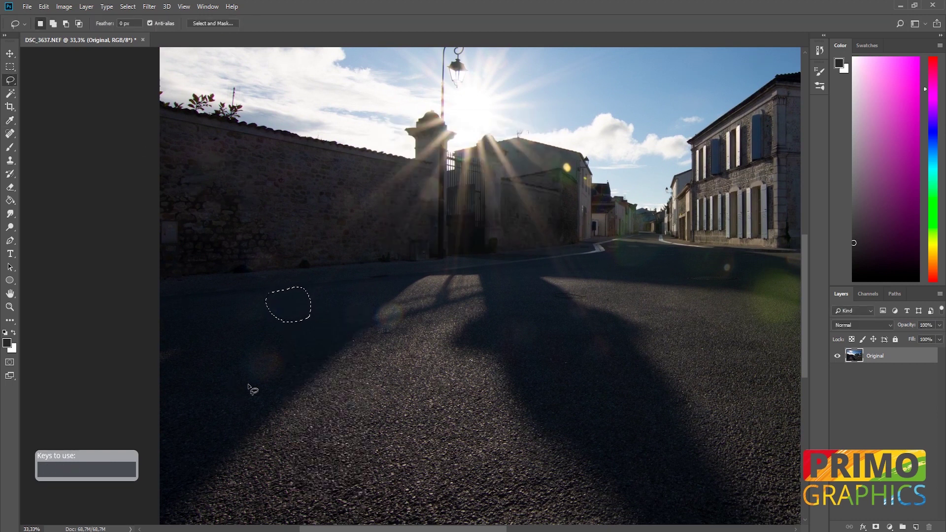
left_click_drag(246, 382, 249, 383)
right_click(259, 362)
left_click(275, 303)
key("Return")
Step: Lasso a faint flare spot in the central shadow on the road and fill it with Content-Aware
left_click_drag(390, 326, 359, 328)
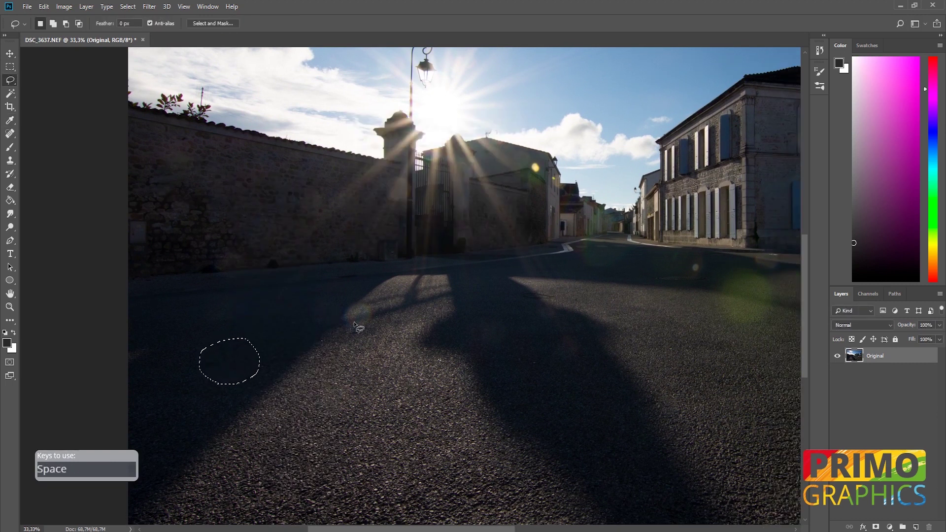
left_click_drag(522, 379, 420, 375)
left_click_drag(396, 340, 395, 341)
key("shift+F5")
key("Return")
Step: Apply Content-Aware fills to two more faint flare spots on the dark asphalt, then switch to the Rectangular Marquee tool
mouse_move(475, 359)
left_mouse_down()
mouse_move(430, 299)
mouse_move(197, 245)
left_mouse_up()
right_click(457, 341)
left_click(476, 460)
left_click(532, 143)
right_click(430, 299)
left_click(449, 422)
left_click(536, 145)
key("m")
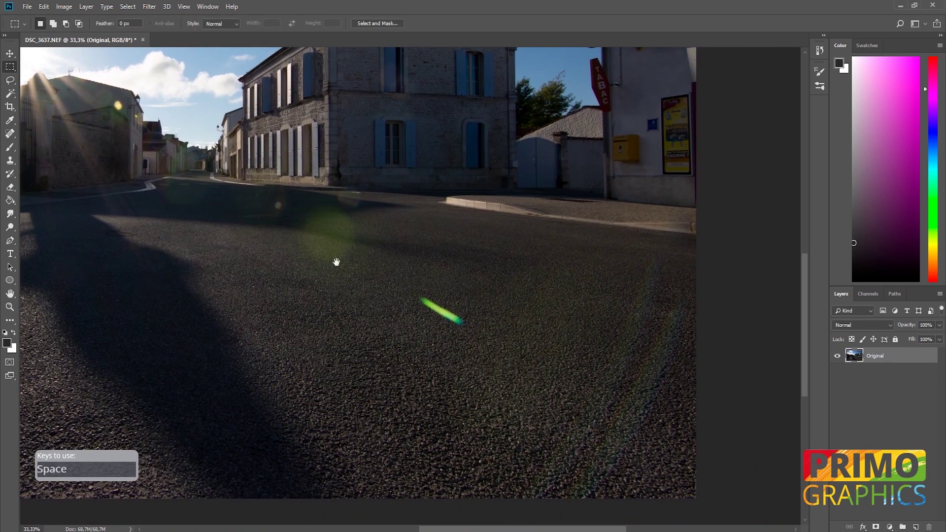
left_click_drag(364, 306, 502, 458)
left_click_drag(374, 335, 355, 281)
key("ctrl+minus")
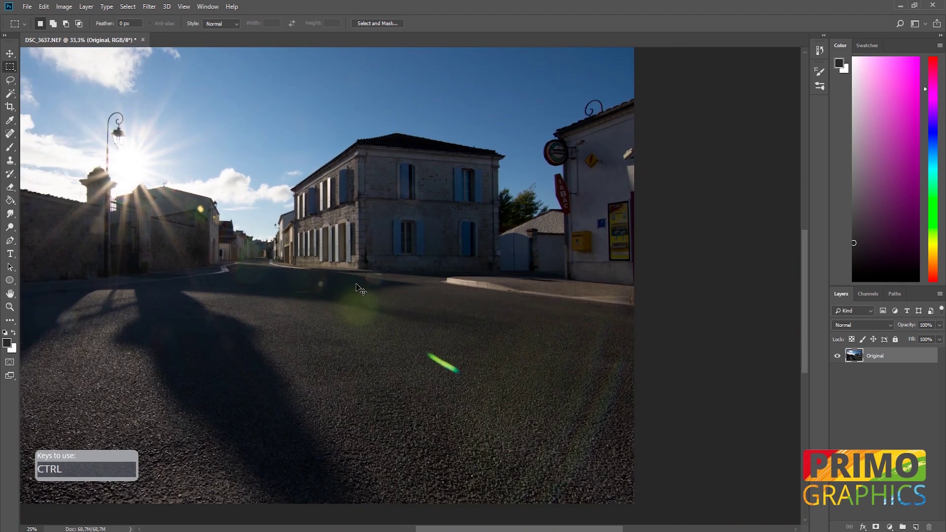
key("ctrl+minus")
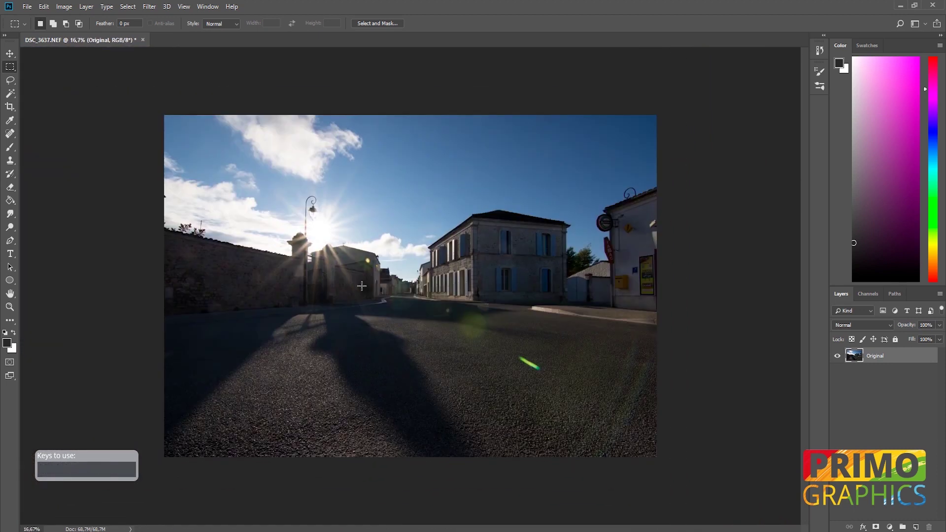
left_click(559, 340)
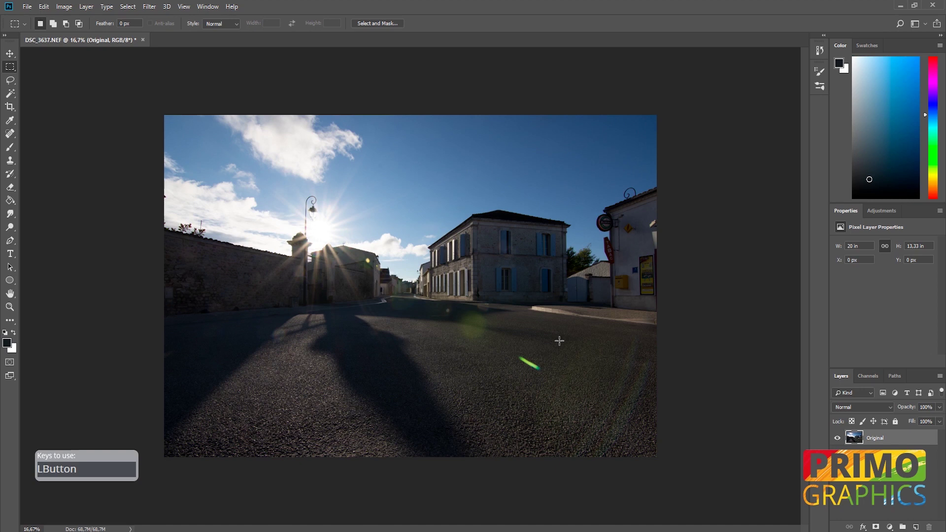
Step: Rename the Original layer as Content aware, then duplicate it and name the copy Clone stamp
double_click(877, 438)
key("Return")
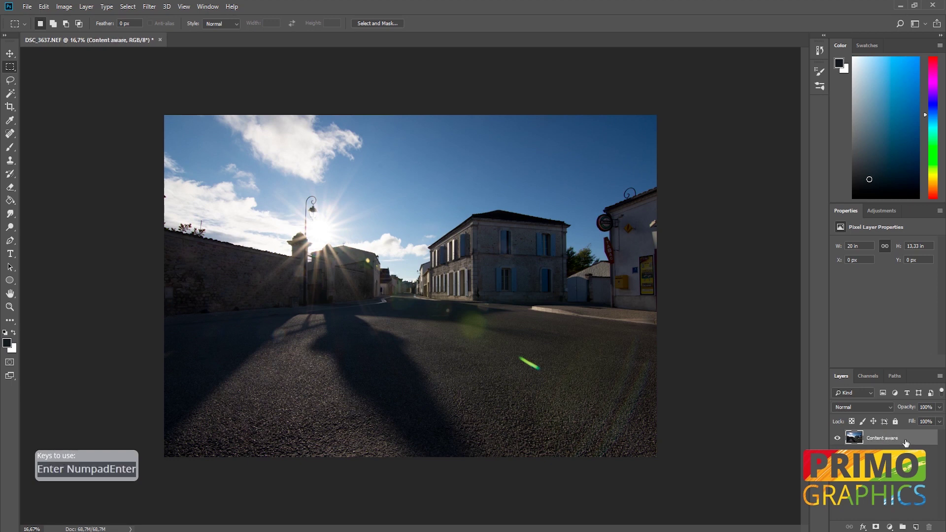
key("ctrl+j")
type("clone stamp")
key("Return")
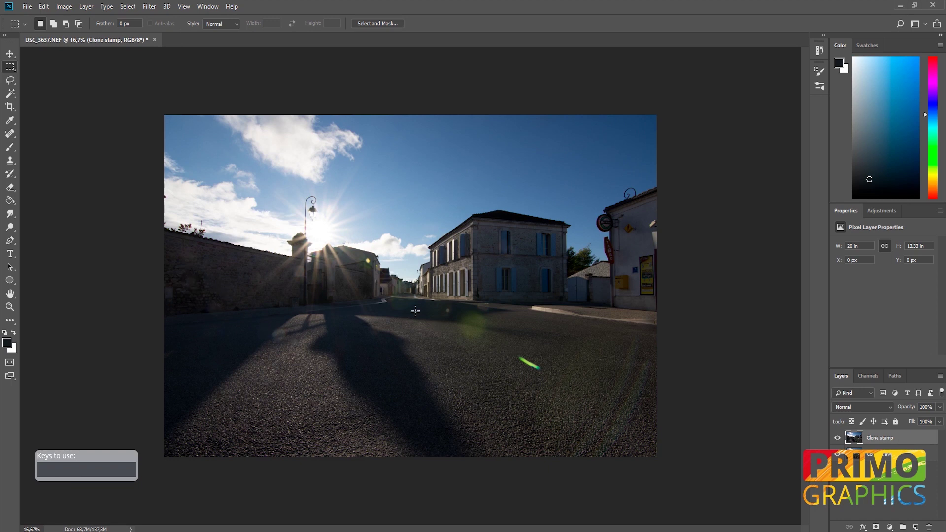
Step: Choose the Clone Stamp tool for retouching the bright green streak on the road
key("ctrl+KP_Add")
key("ctrl+KP_Add")
key("ctrl+KP_Add")
key("space")
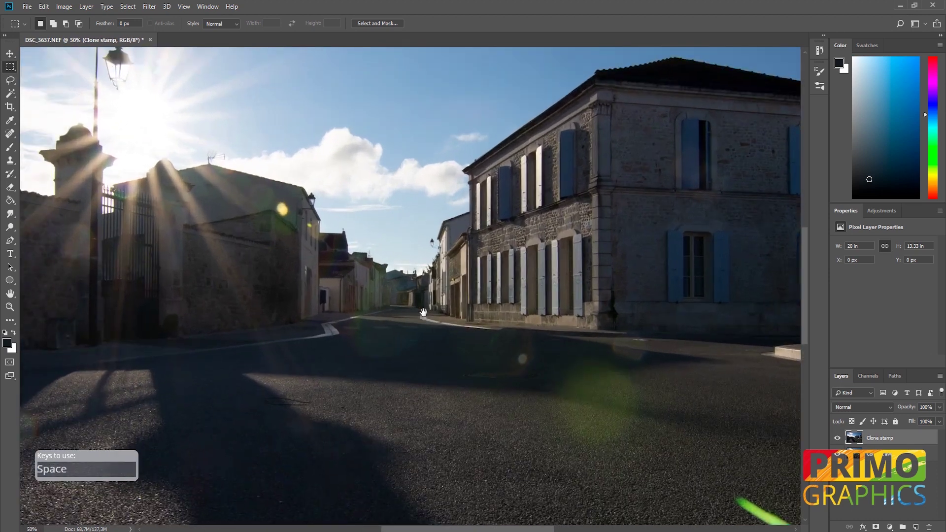
left_click_drag(422, 312, 175, 125)
left_click_drag(458, 295, 405, 260)
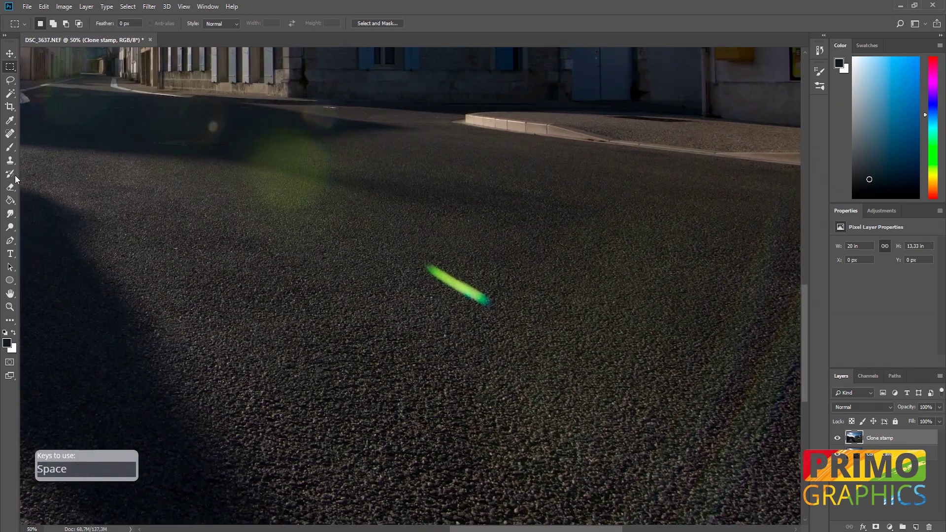
left_click(10, 161)
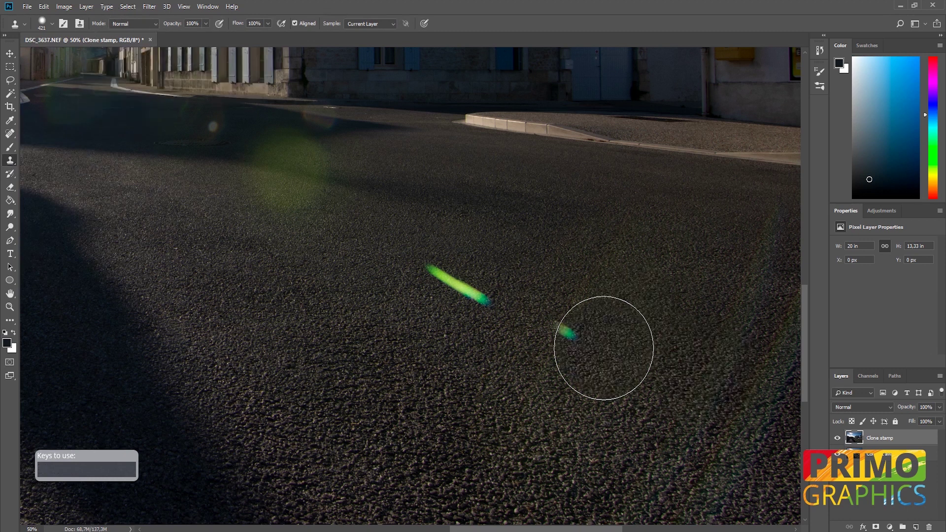
Step: Set the clone brush to 233 px and clone clean asphalt over the bright green streak
key("alt")
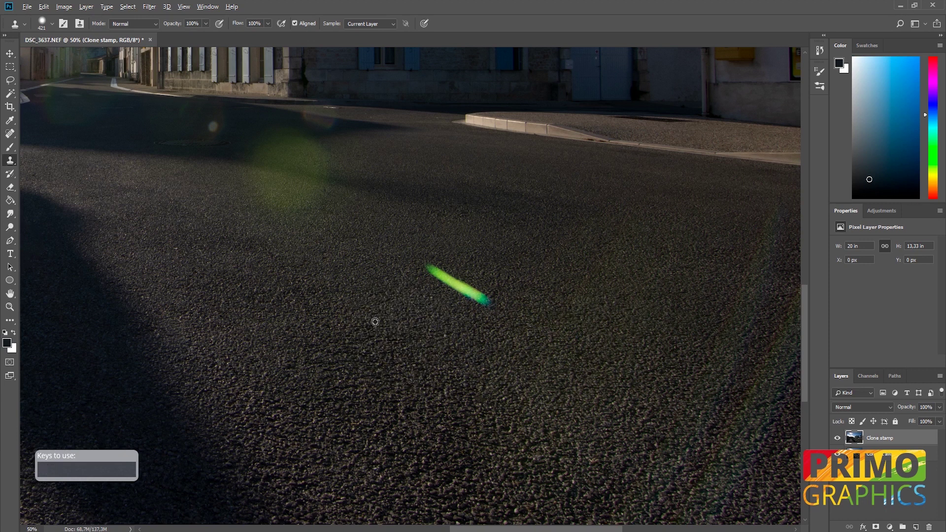
right_click(375, 322, "alt")
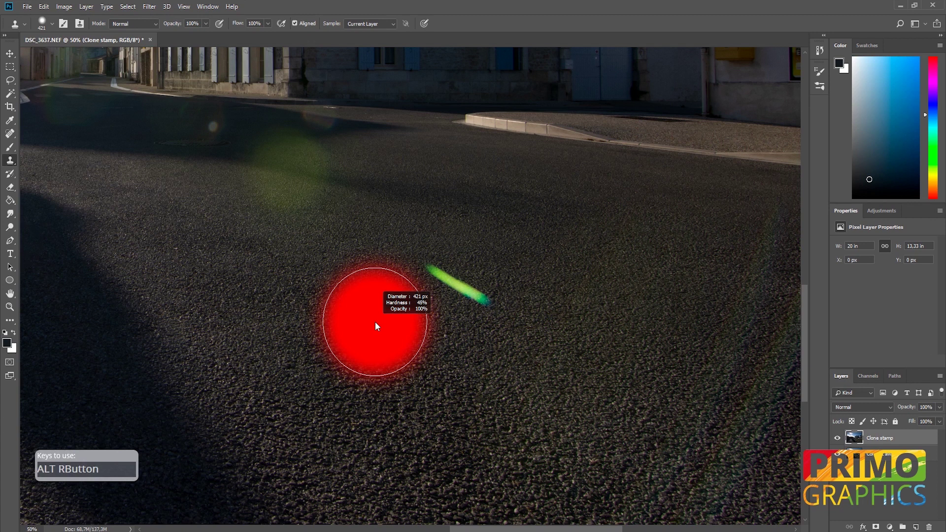
mouse_move(374, 321)
left_mouse_down()
mouse_move(513, 327)
mouse_move(341, 333)
mouse_move(574, 340)
mouse_move(428, 345)
mouse_move(407, 161)
mouse_move(404, 464)
mouse_move(384, 141)
mouse_move(389, 346)
mouse_move(387, 300)
mouse_move(490, 318)
mouse_move(288, 330)
mouse_move(317, 329)
mouse_move(309, 328)
left_mouse_up()
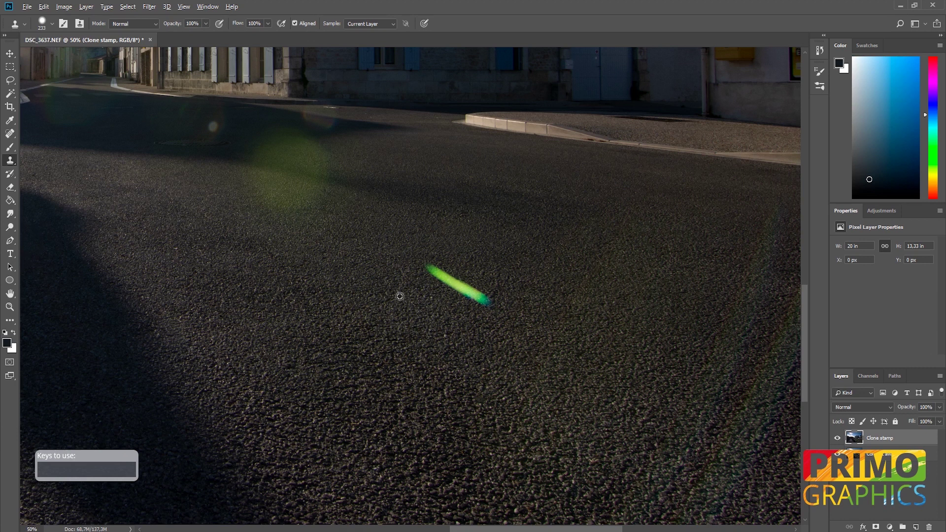
left_click(426, 273)
left_click_drag(427, 273, 471, 302)
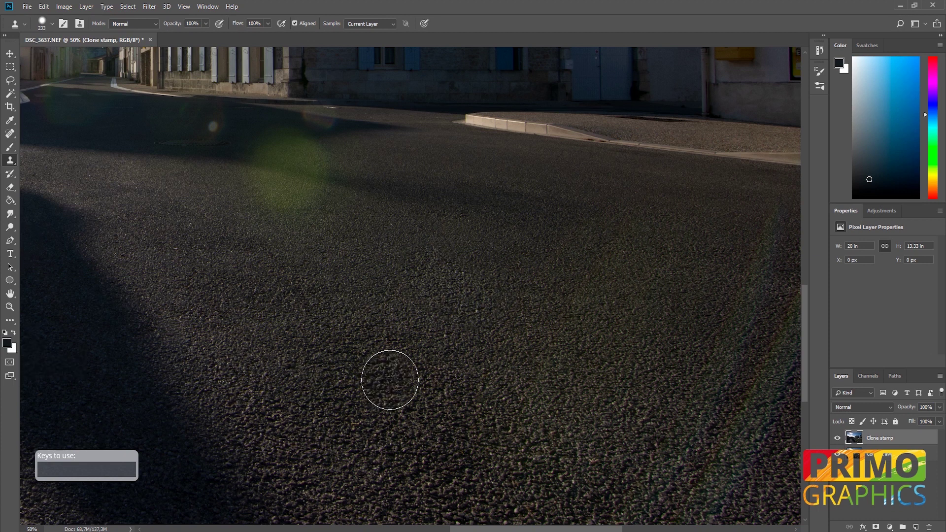
Step: Clone clean dark asphalt over the reddish flare spot in the central road shadow
key("space")
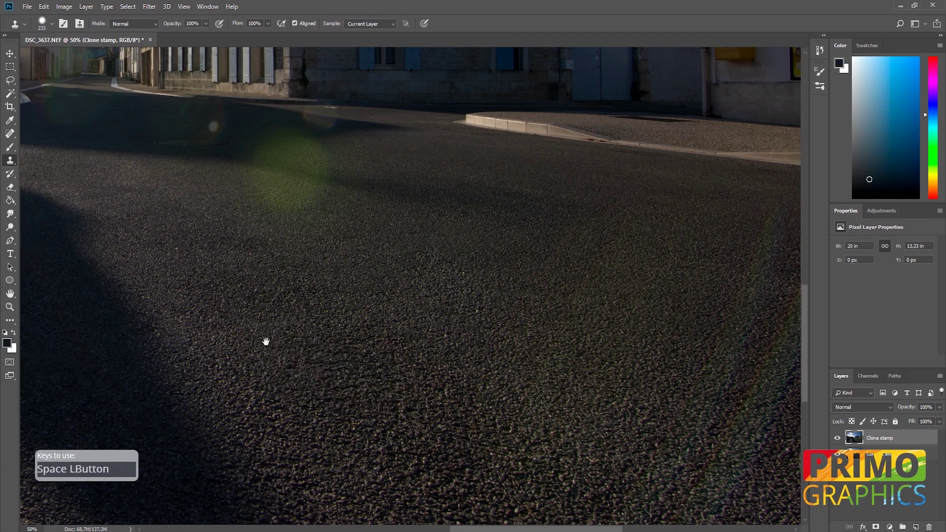
left_click_drag(260, 340, 328, 342)
left_click_drag(118, 355, 303, 364)
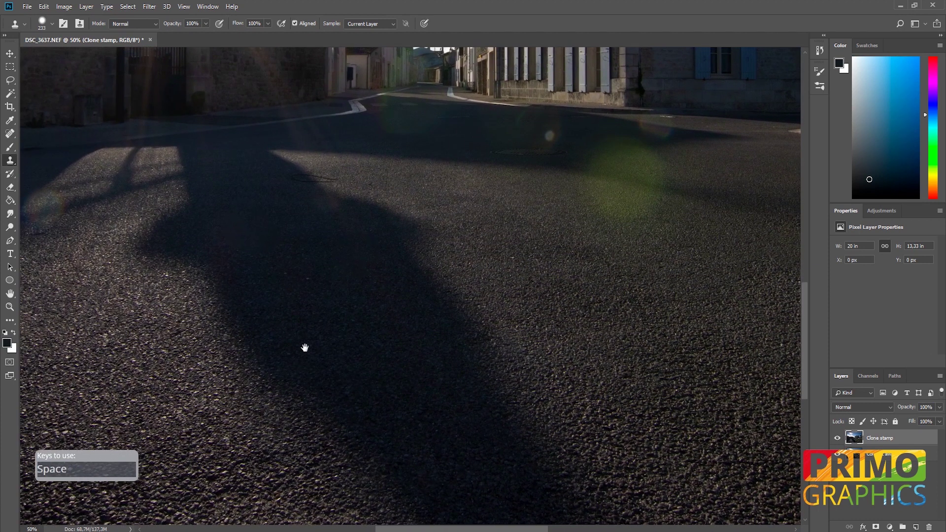
key("alt")
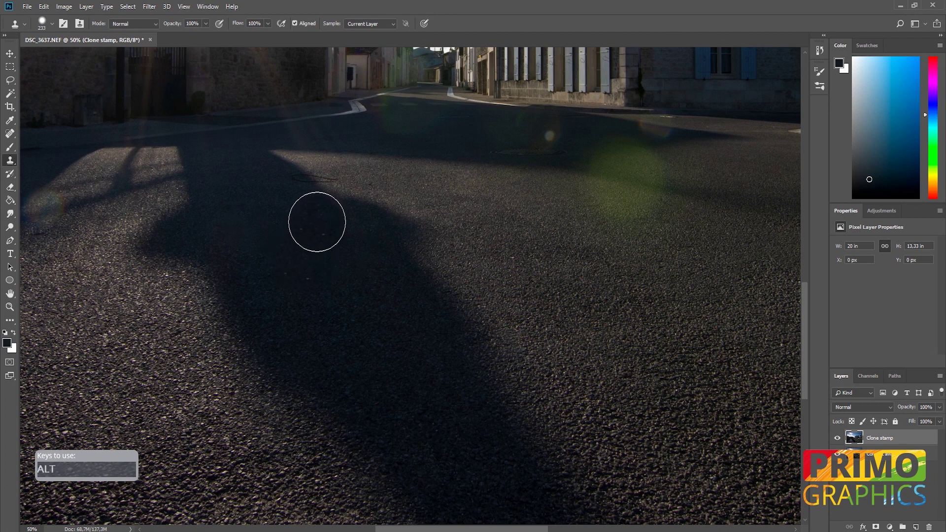
mouse_move(325, 207)
left_mouse_down()
mouse_move(313, 202)
mouse_move(332, 212)
left_mouse_up()
Step: Sample the thin shadow line on the sunlit road and begin cloning it over the rainbow flare with a small brush
left_click_drag(249, 274, 604, 305)
key("ctrl+plus")
key("ctrl+plus")
mouse_move(539, 252)
left_mouse_down()
mouse_move(430, 332)
mouse_move(306, 321)
left_mouse_up()
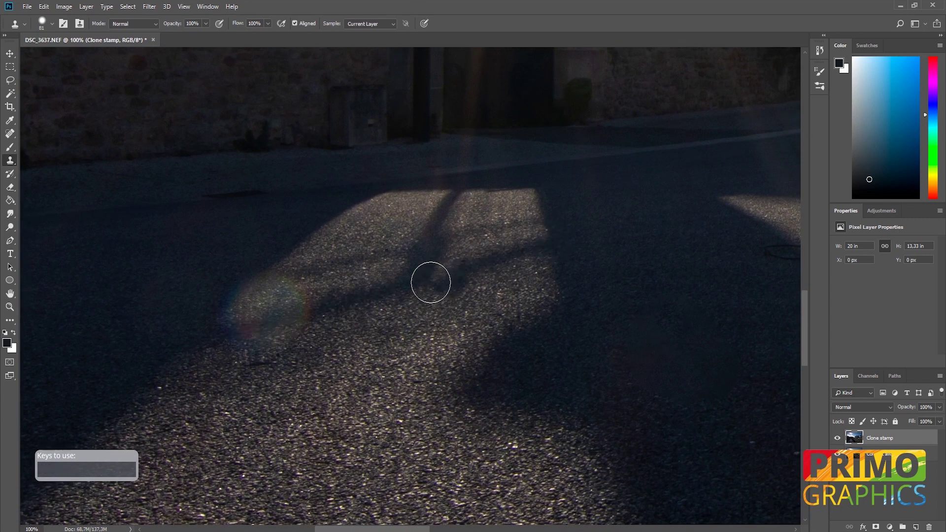
mouse_move(390, 295)
left_mouse_down()
mouse_move(408, 297)
mouse_move(407, 275)
mouse_move(377, 283)
left_mouse_up()
left_click(370, 293, "alt")
mouse_move(301, 312)
left_mouse_down()
mouse_move(290, 317)
mouse_move(319, 314)
left_mouse_up()
Step: Clone the shadow line and surrounding asphalt over the rest of the rainbow flare, using 157 px and 99 px brushes
left_click(339, 305, "alt")
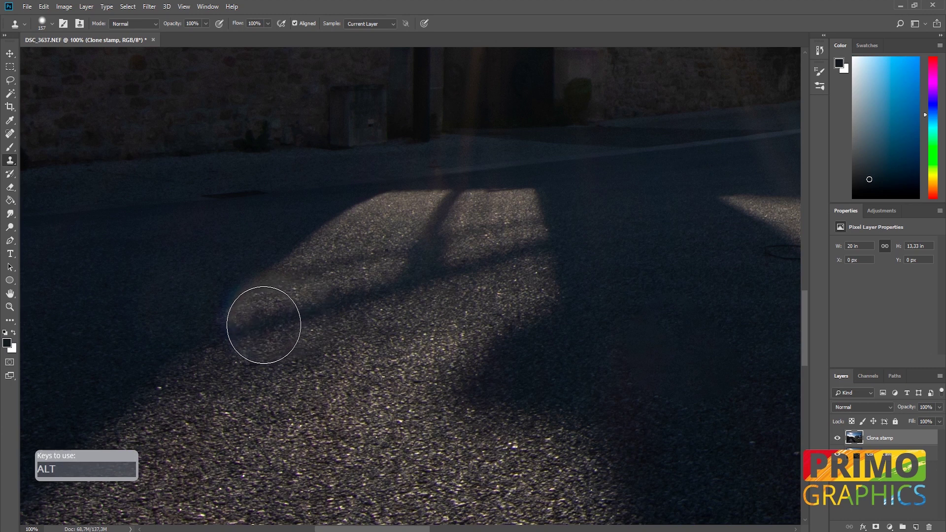
left_click(260, 324)
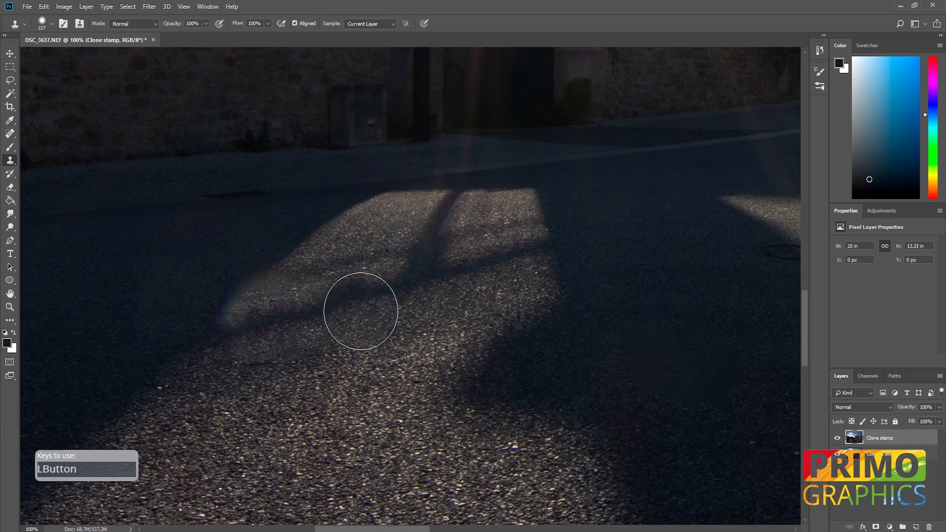
left_click(345, 302, "alt")
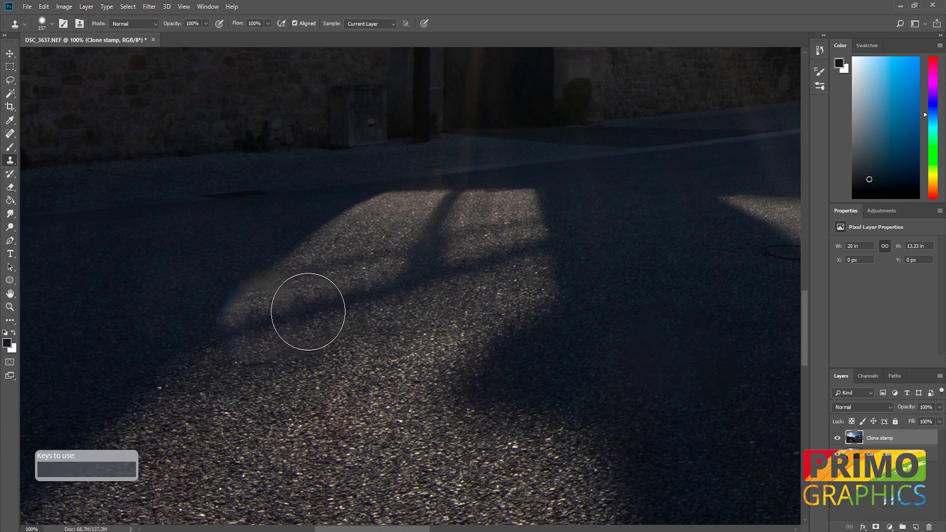
left_click(273, 381)
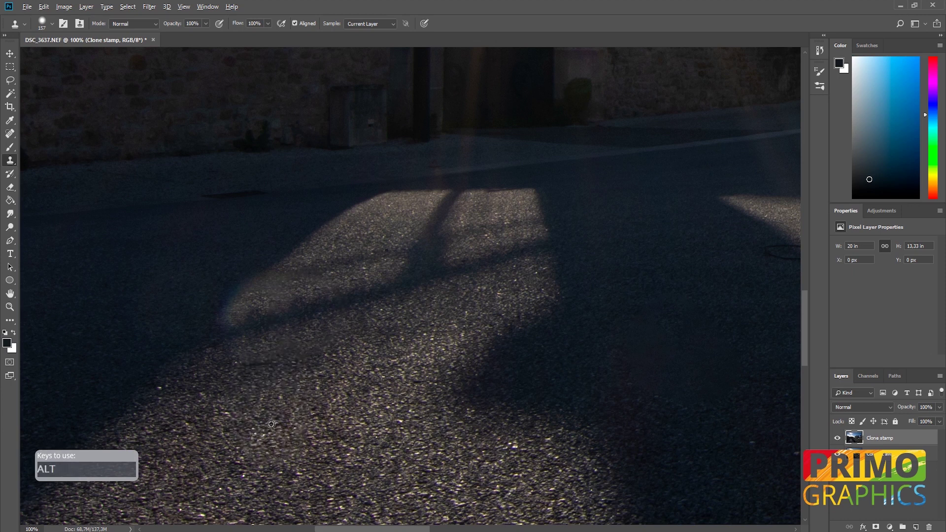
left_click(238, 371, "alt")
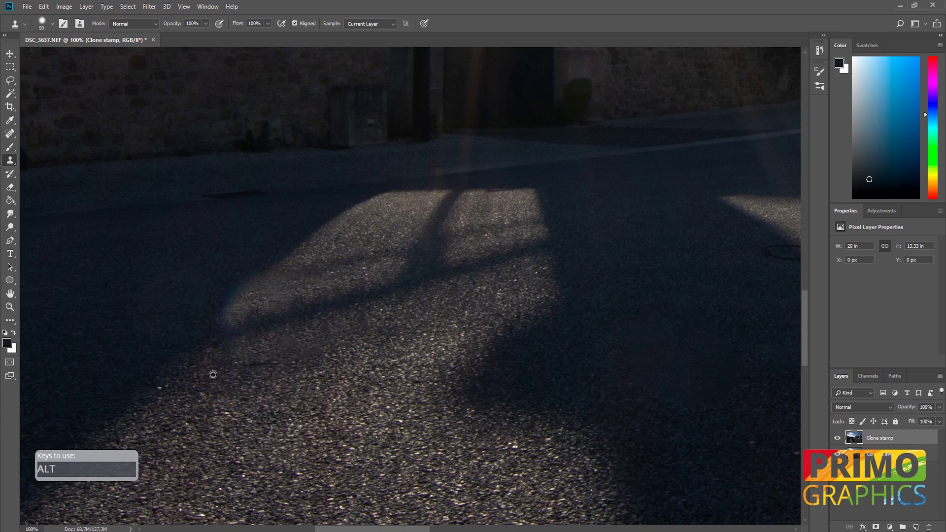
left_click_drag(213, 375, 281, 353)
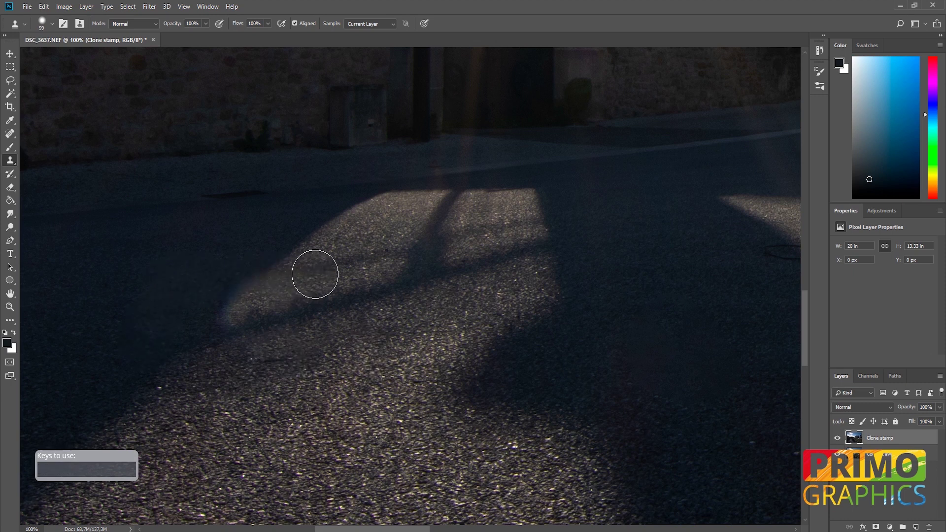
Step: Clean up the shadow edge beside the retouched rainbow flare with a 67 px clone brush
left_click_drag(310, 277, 304, 278)
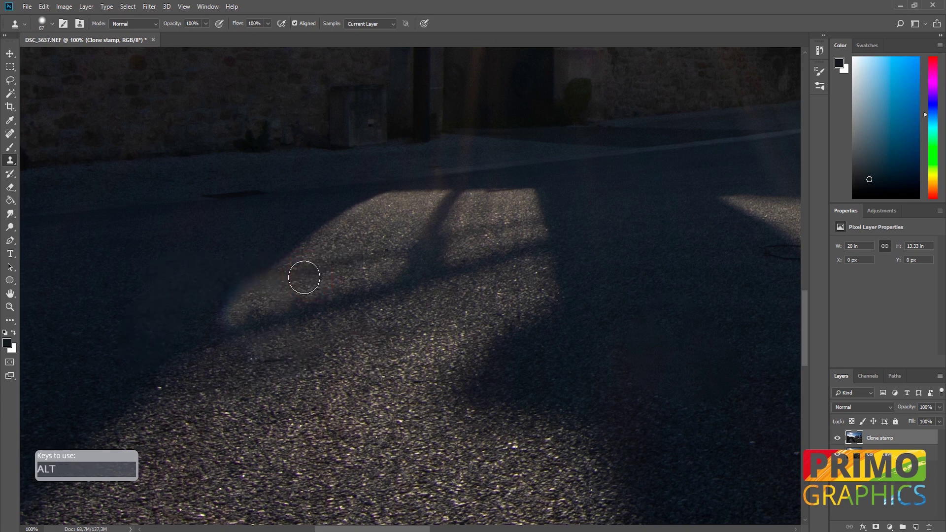
left_click(304, 277, "alt")
left_click(284, 282)
left_click_drag(258, 258, 205, 309)
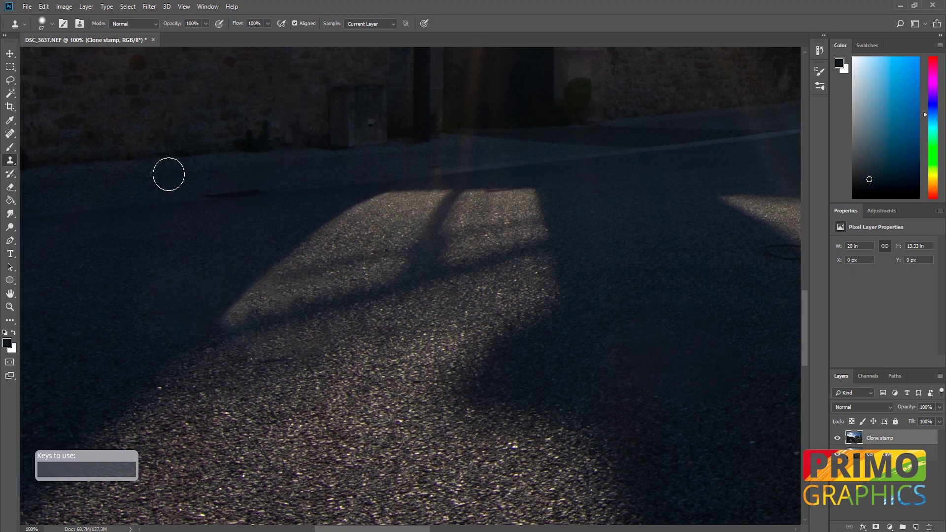
key("ctrl+minus")
key("ctrl+minus")
key("ctrl+minus")
key("ctrl+minus")
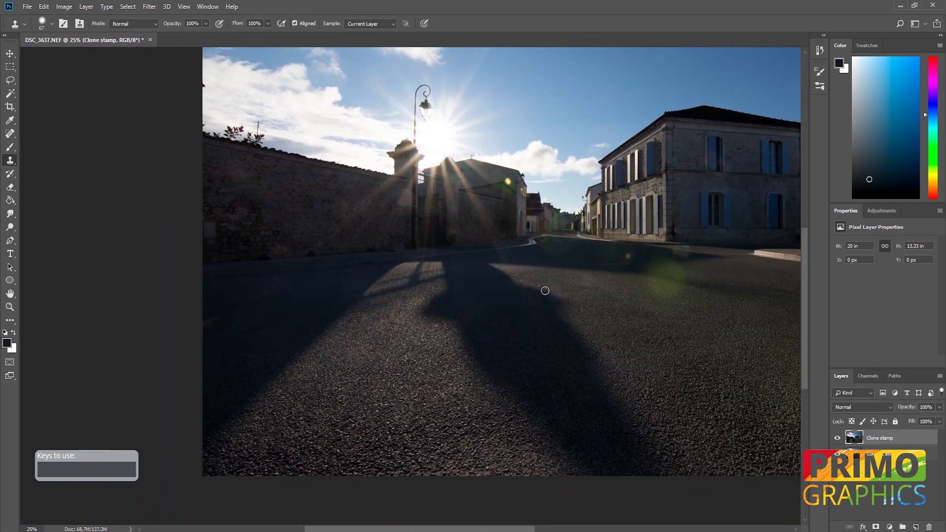
Step: Clone dark asphalt over the small pale flare spot above the manhole cover in the shaded road
left_click_drag(553, 281, 431, 293)
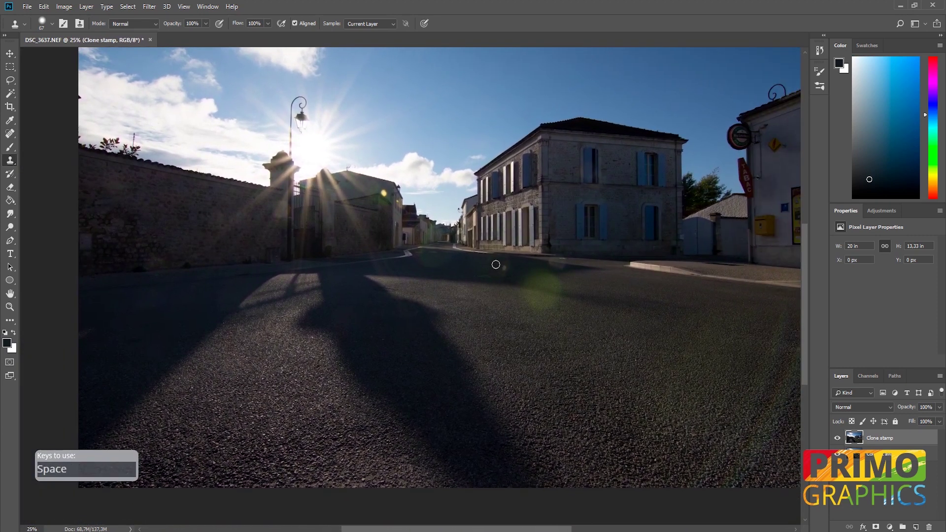
key("ctrl+plus")
key("ctrl+plus")
key("ctrl+plus")
key("ctrl+plus")
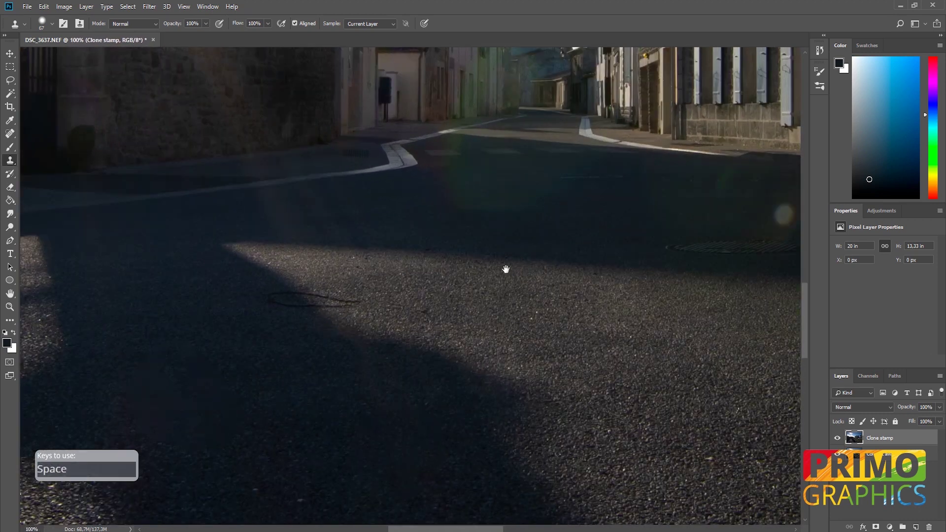
left_click_drag(506, 269, 94, 341)
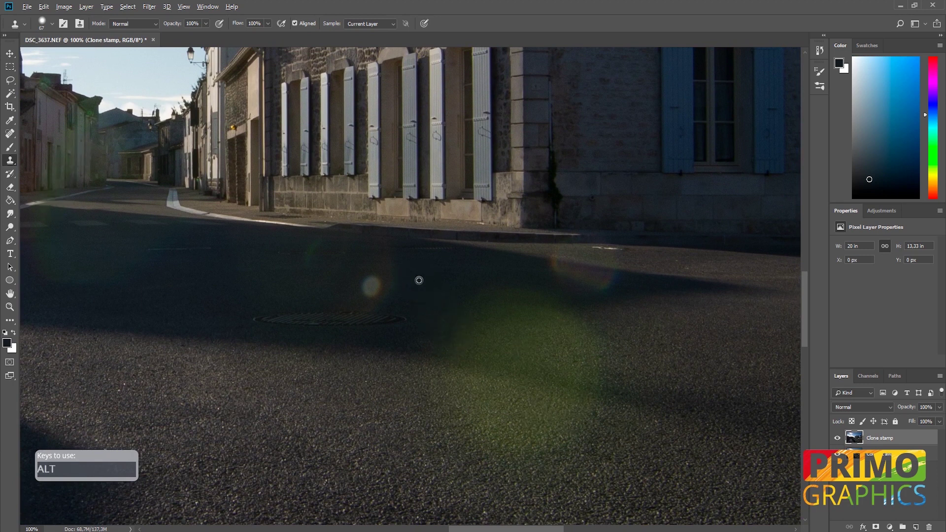
left_click(374, 287)
left_click(371, 287)
Step: With a smaller clone brush, sample the clean shadow edge and clone it along the rainbow flare near the building's kerb
key("space")
left_click_drag(530, 306, 202, 315)
key("ctrl+KP_Add")
key("ctrl+KP_Add")
key("space")
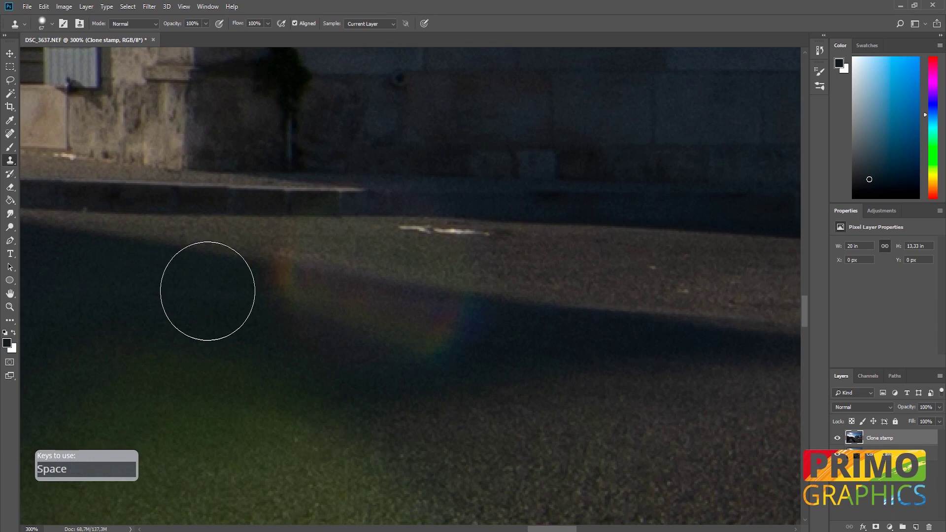
left_click_drag(221, 269, 196, 269)
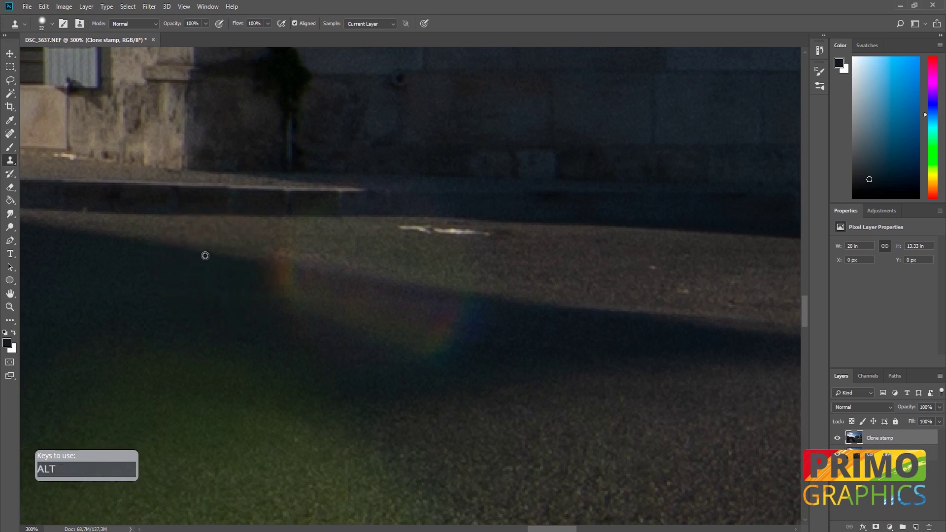
left_click(212, 253, "alt")
mouse_move(265, 262)
left_mouse_down()
mouse_move(333, 275)
mouse_move(198, 252)
mouse_move(374, 284)
mouse_move(432, 312)
left_mouse_up()
left_click(165, 245, "alt")
Step: Clone shaded and sunlit asphalt over the remaining rainbow flare on both sides of the shadow edge
left_click(574, 324, "alt")
mouse_move(528, 319)
left_mouse_down()
mouse_move(438, 321)
mouse_move(418, 334)
mouse_move(326, 324)
mouse_move(297, 302)
mouse_move(287, 305)
mouse_move(298, 323)
left_mouse_up()
right_click(234, 286, "alt")
left_click(247, 291, "alt")
left_click(218, 281, "alt")
left_click(445, 262, "alt")
mouse_move(472, 270)
left_mouse_down()
mouse_move(338, 246)
mouse_move(370, 261)
left_mouse_up()
right_click(327, 246, "alt")
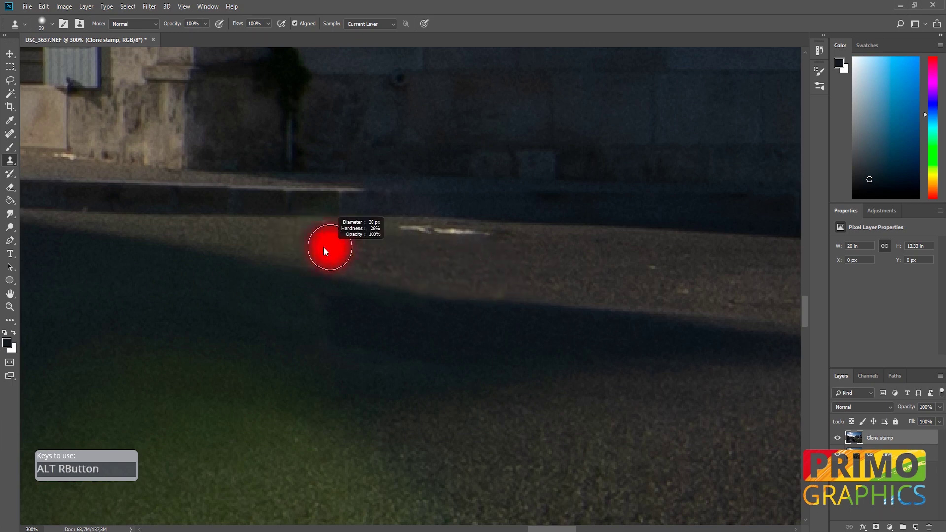
Step: Add a Hue/Saturation adjustment layer above the Clone stamp layer
key("ctrl+minus")
key("ctrl+0")
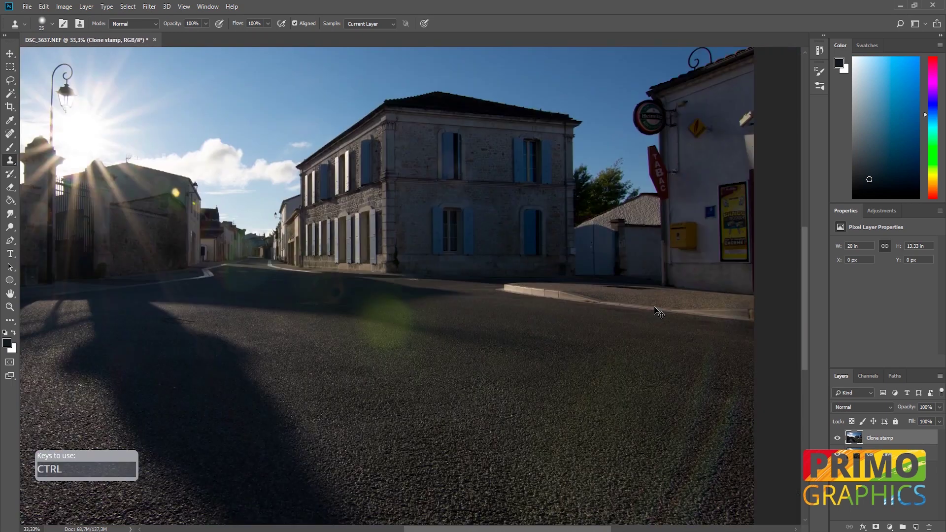
key("ctrl+1")
key("ctrl+0")
left_click_drag(363, 384, 488, 411)
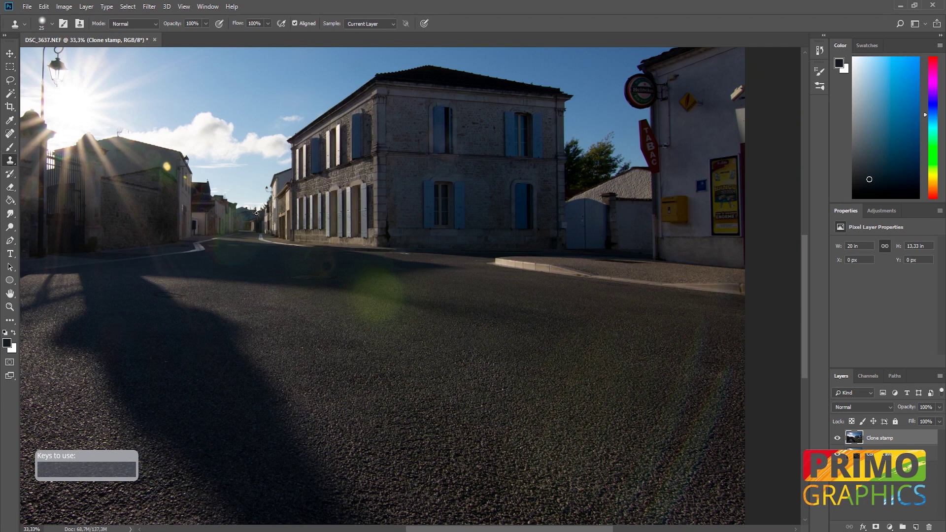
key("ctrl+minus")
key("ctrl+minus")
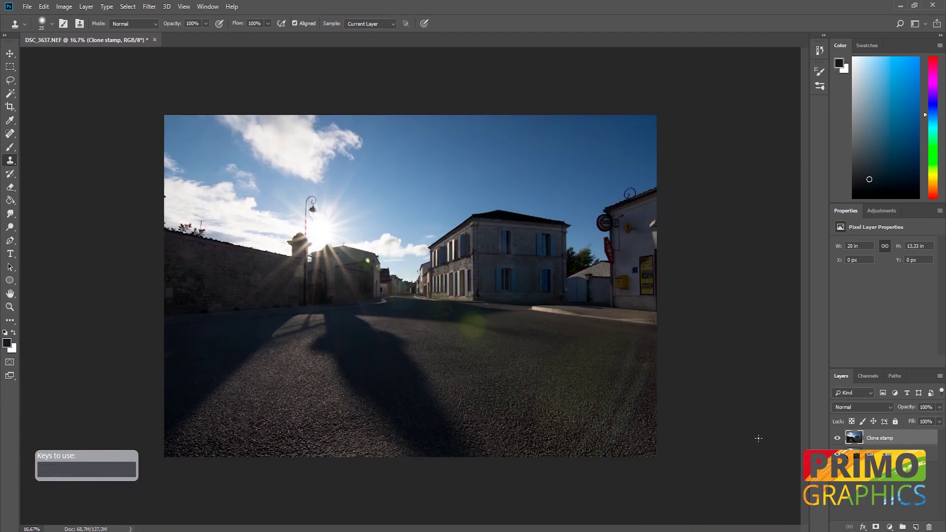
left_click(889, 526)
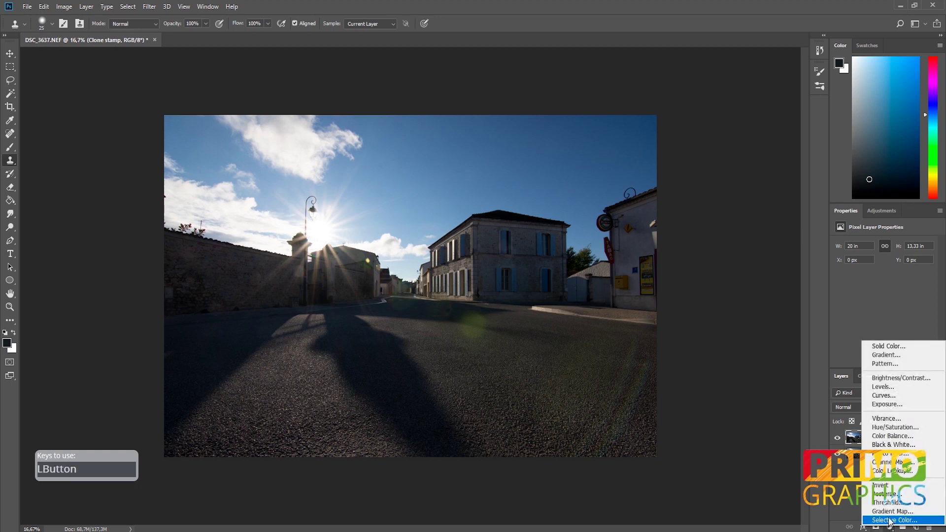
left_click(882, 427)
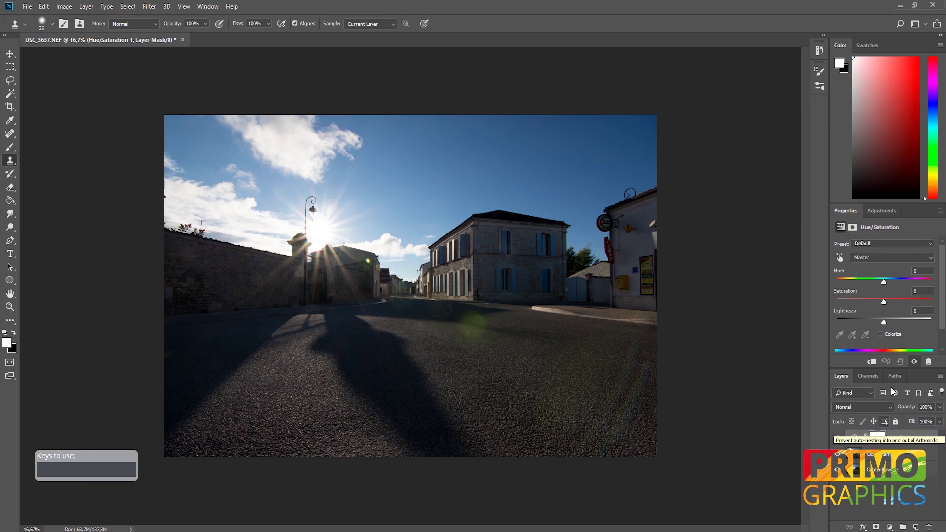
Step: Float the adjustment properties over the canvas and target the Yellows range by sampling the green flare on the road
left_click_drag(909, 210, 488, 94)
key("ctrl+plus")
key("ctrl+plus")
key("ctrl+plus")
key("ctrl+plus")
key("ctrl+plus")
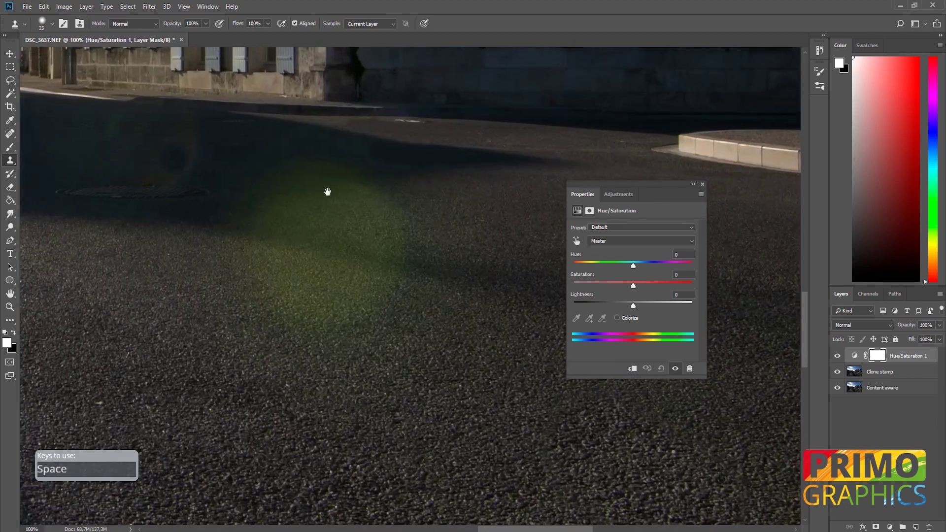
left_click_drag(327, 192, 361, 205)
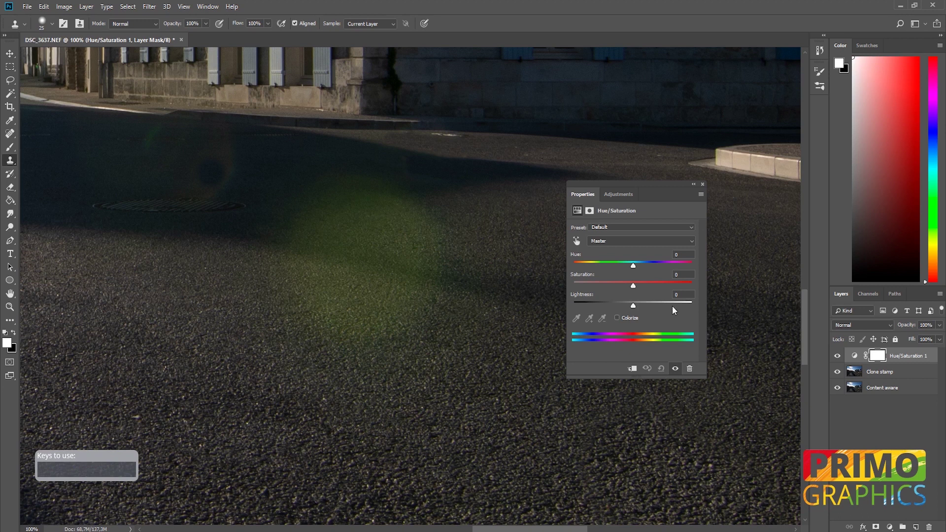
left_click(574, 241)
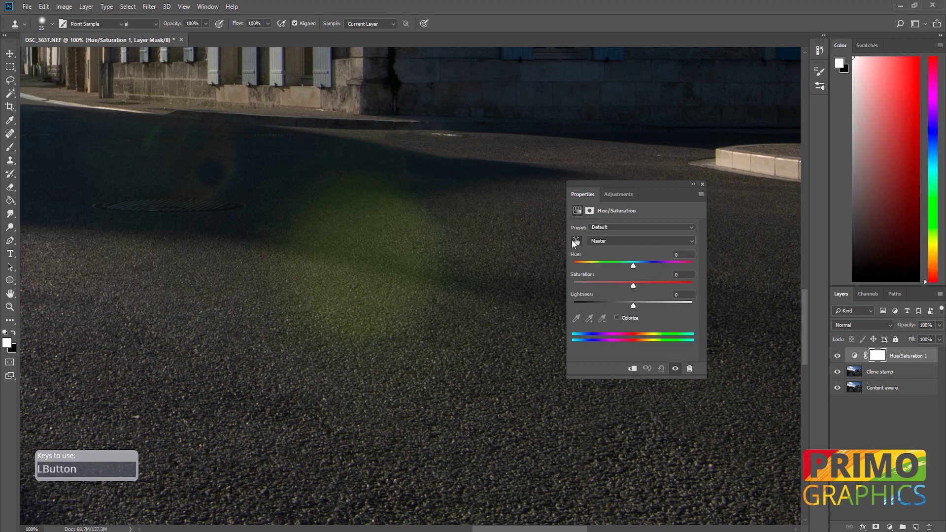
left_click(364, 269)
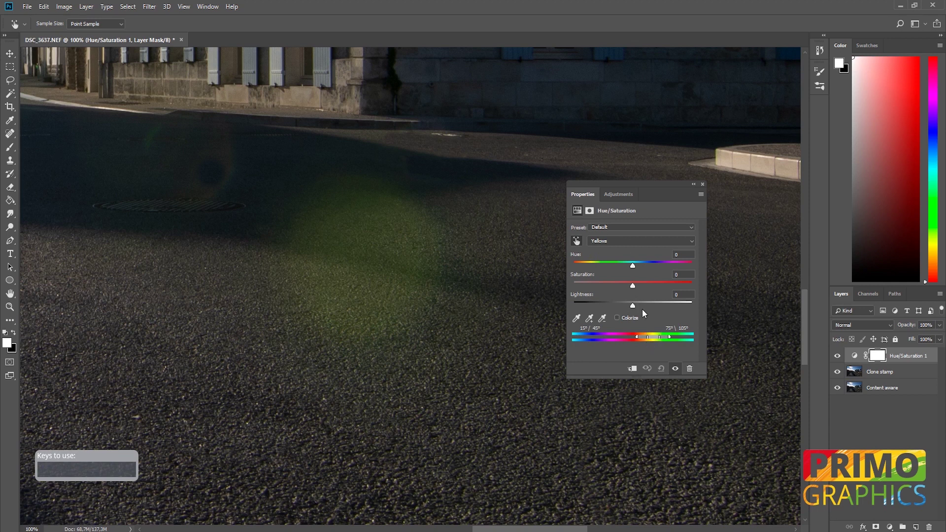
Step: Boost the Yellows saturation to +100 to preview which areas it affects, and reset it to 0
left_click_drag(633, 285, 690, 286)
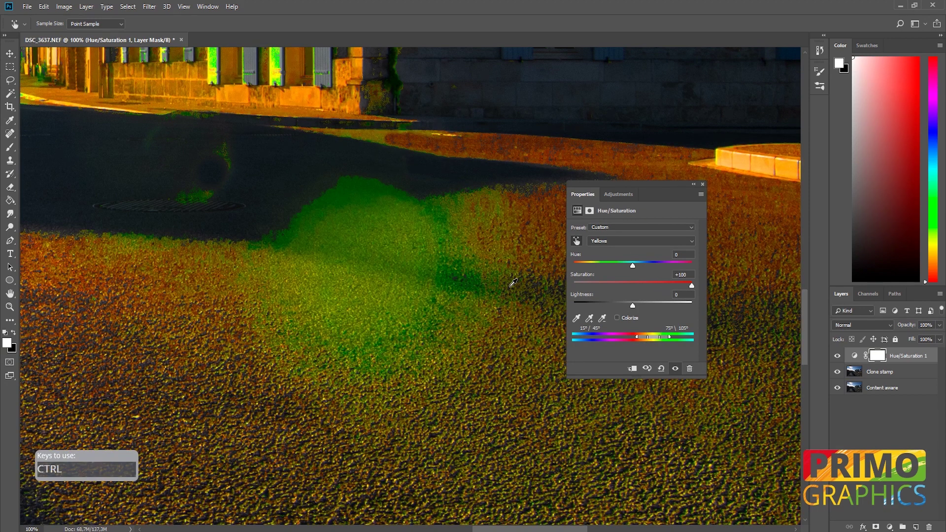
key("ctrl+KP_Subtract")
key("ctrl+KP_Subtract")
key("ctrl+KP_Subtract")
key("ctrl+KP_Subtract")
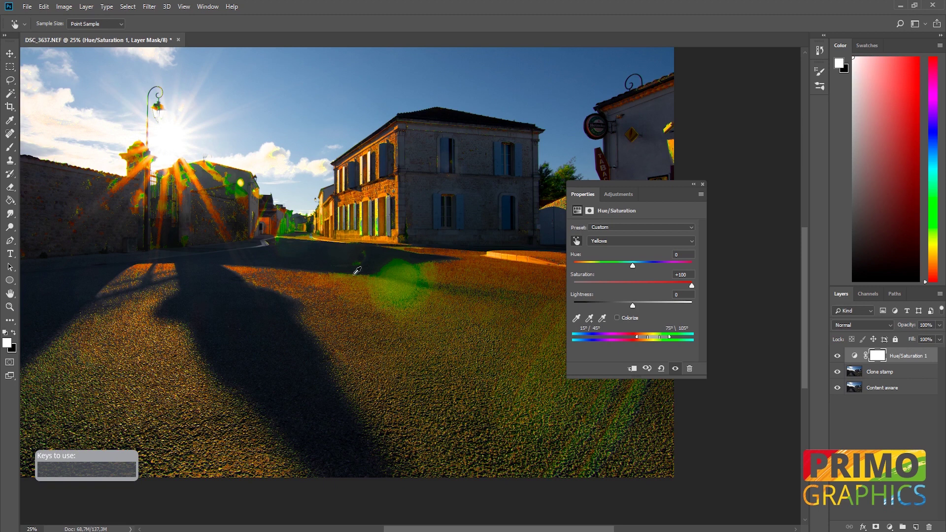
left_click(690, 274)
type("0")
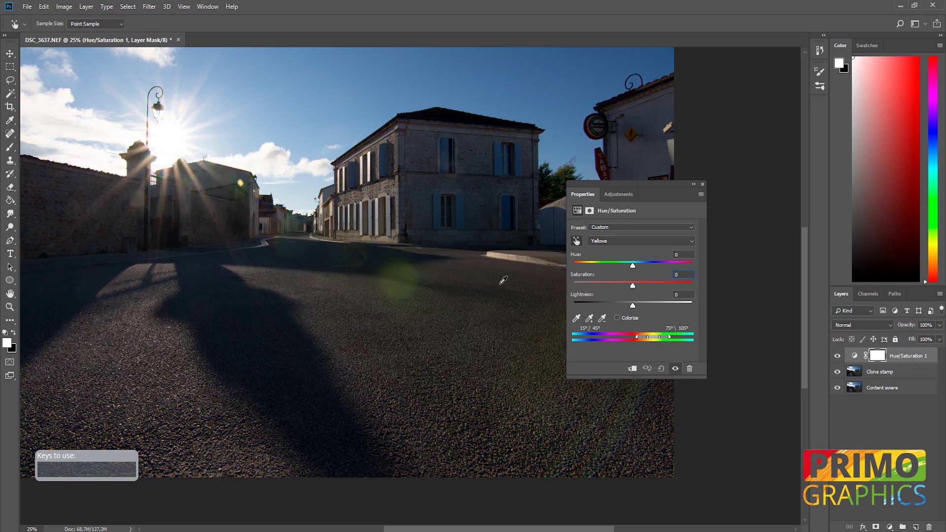
Step: Set the Yellows lightness to -89 and saturation to -51, and widen the range's outer limits to 345° and 173°
key("ctrl+plus")
key("ctrl+plus")
key("ctrl+plus")
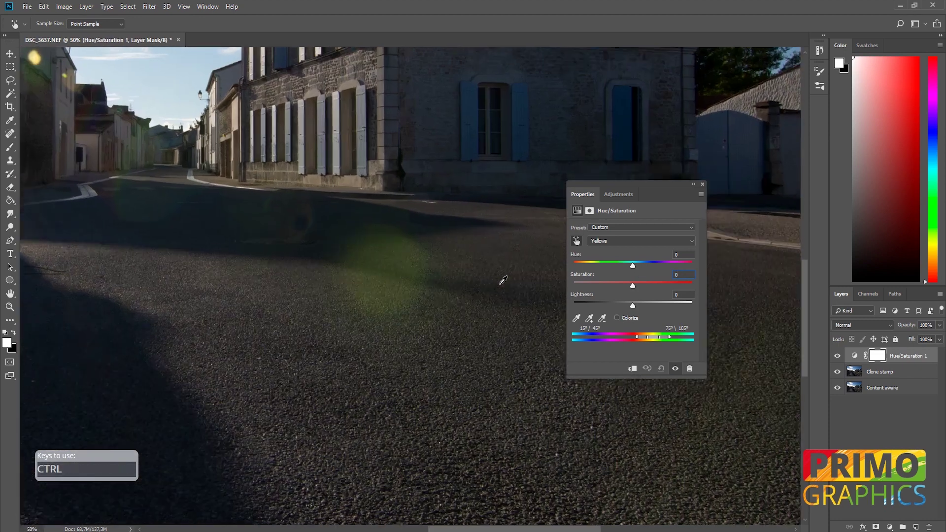
key("ctrl+plus")
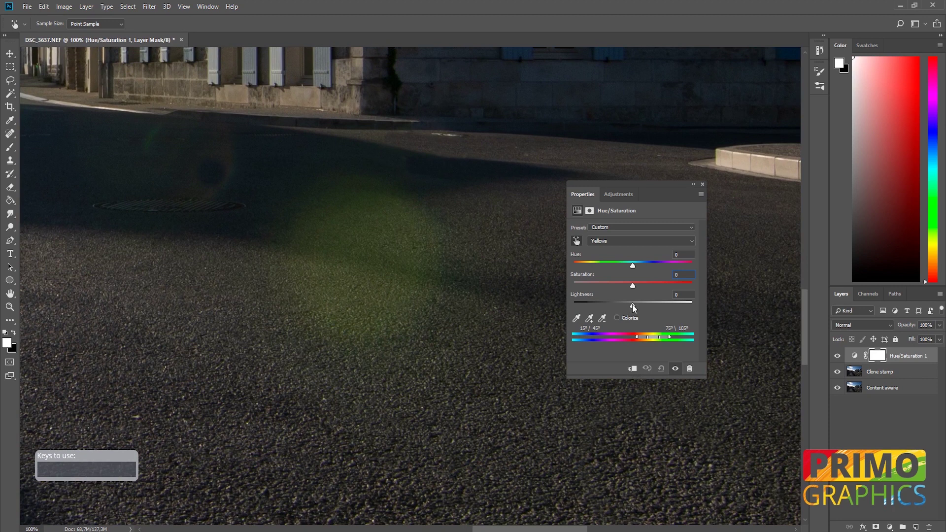
left_click_drag(633, 304, 603, 303)
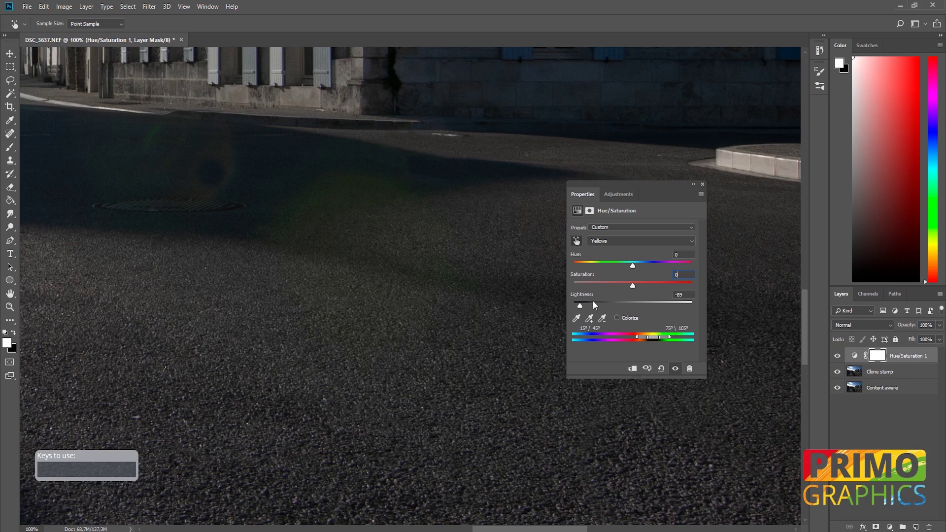
left_click_drag(633, 285, 611, 285)
mouse_move(670, 337)
left_mouse_down()
mouse_move(691, 337)
mouse_move(663, 337)
left_mouse_up()
left_click_drag(637, 336, 629, 336)
Step: Examine how the Yellows adjustment affects the road, the buildings and the rest of the photo
key("space")
left_click_drag(241, 230, 277, 253)
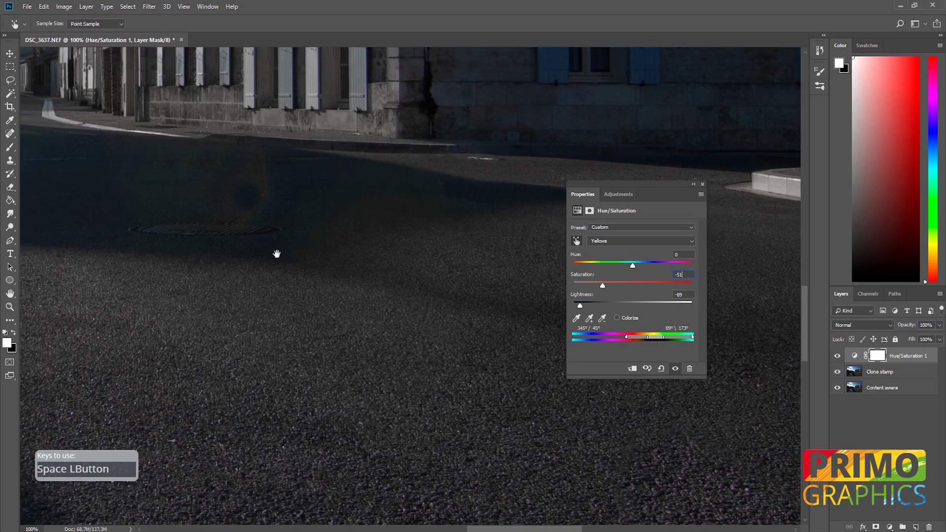
key("ctrl+KP_Subtract")
key("ctrl+KP_Subtract")
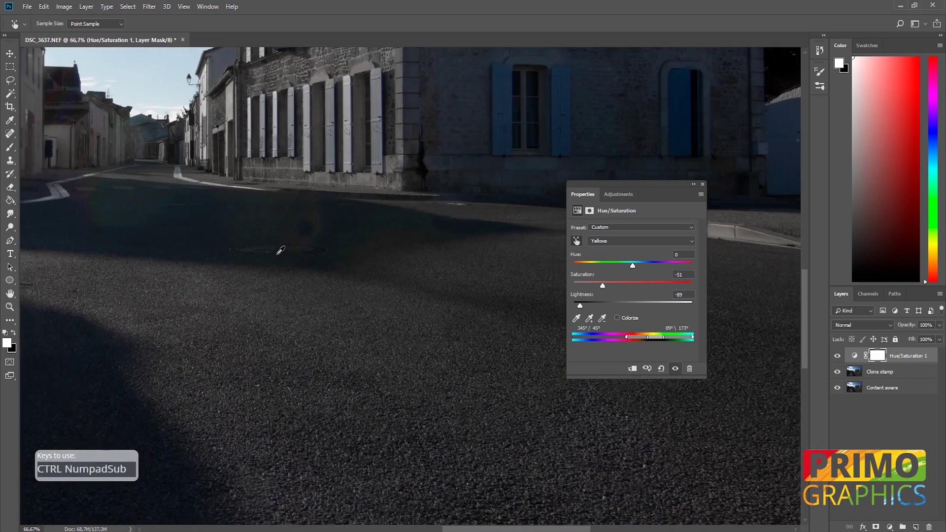
key("ctrl+KP_Subtract")
key("ctrl+KP_Subtract")
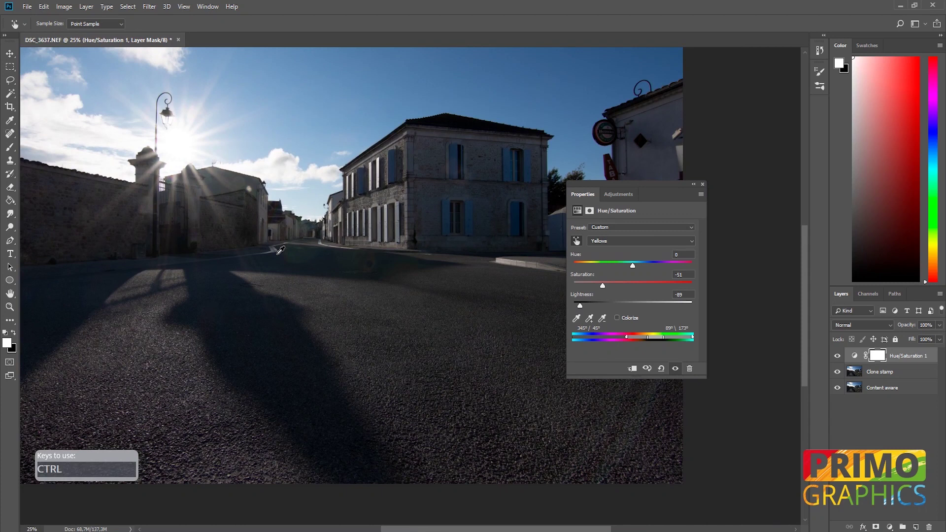
key("ctrl+KP_Subtract")
key("ctrl+KP_Add")
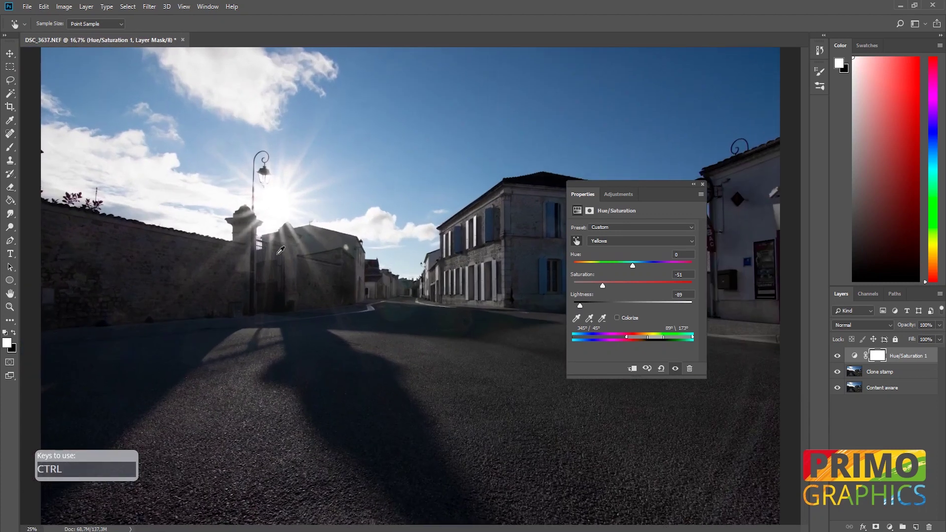
key("ctrl+KP_Add")
left_click_drag(276, 254, 166, 194)
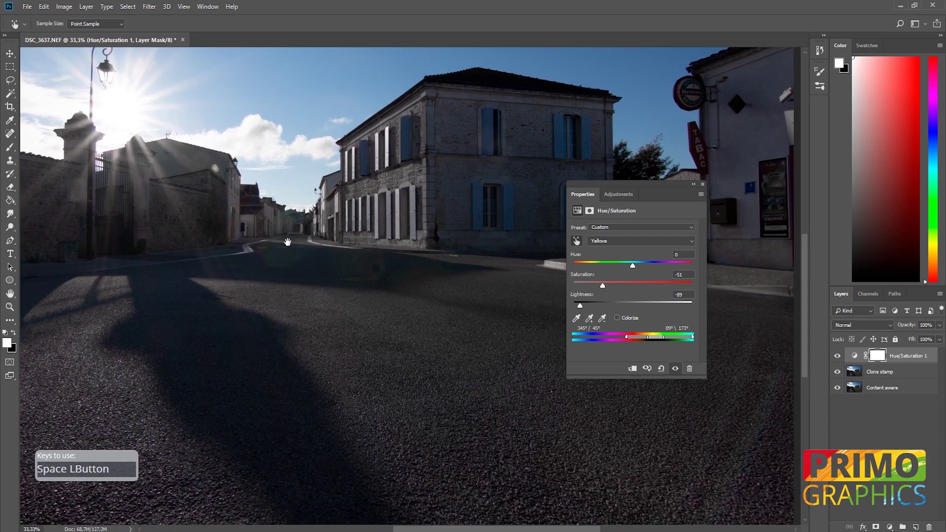
Step: Dock the adjustment properties again and fill the Hue/Saturation layer mask with black using the Paint Bucket
left_click_drag(649, 184, 904, 285)
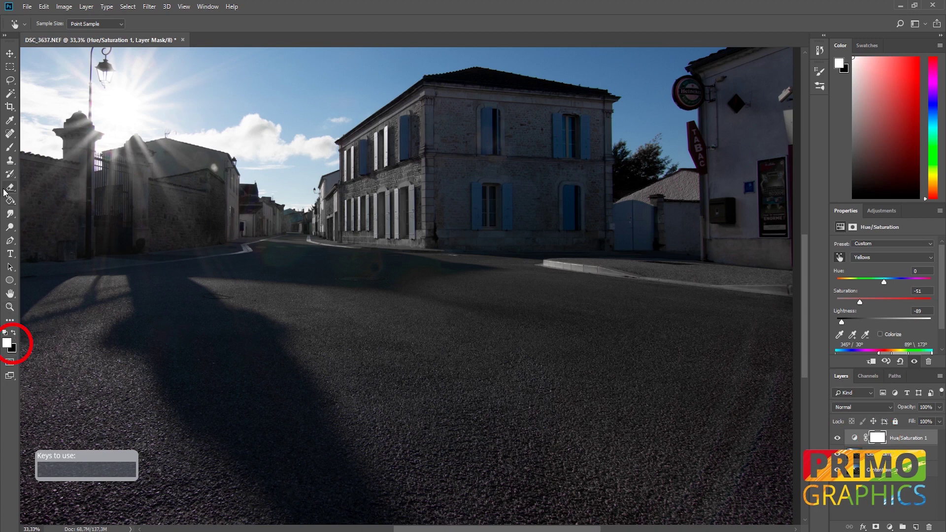
left_click(10, 203)
left_click(13, 332)
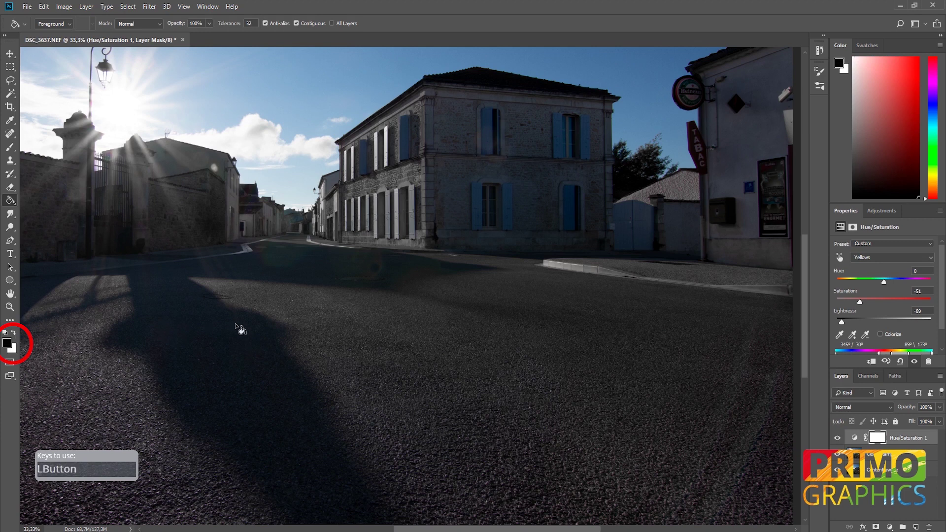
left_click(235, 325)
Step: Fill the Hue/Saturation mask with white to compare the effect, and fill it with black again
left_click(13, 332)
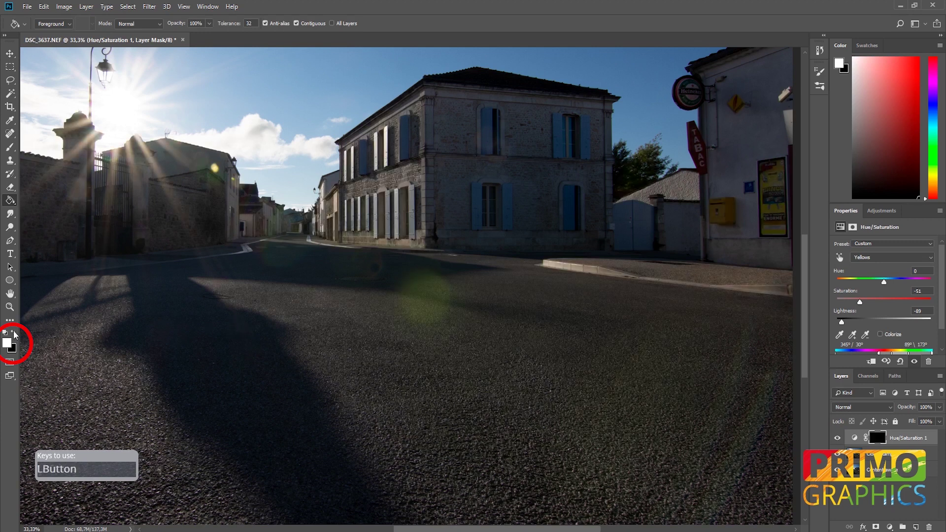
left_click(390, 310)
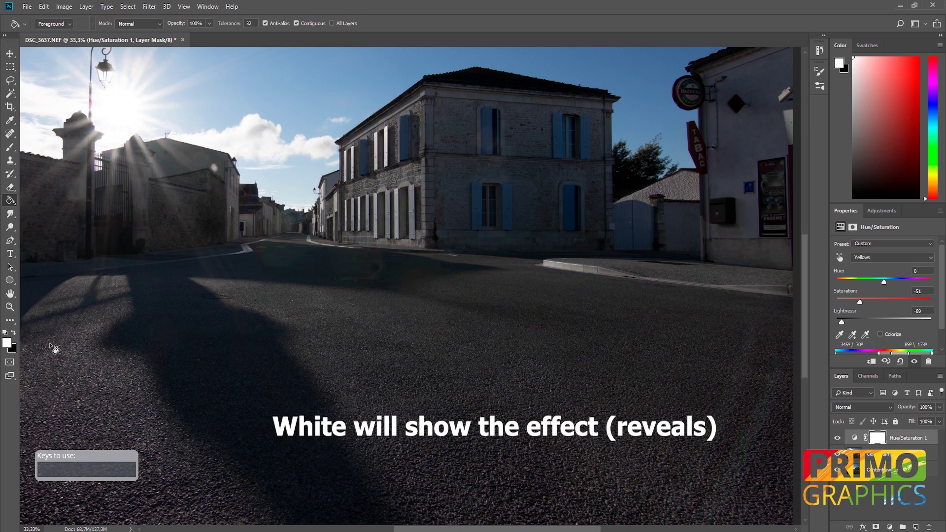
left_click(13, 333)
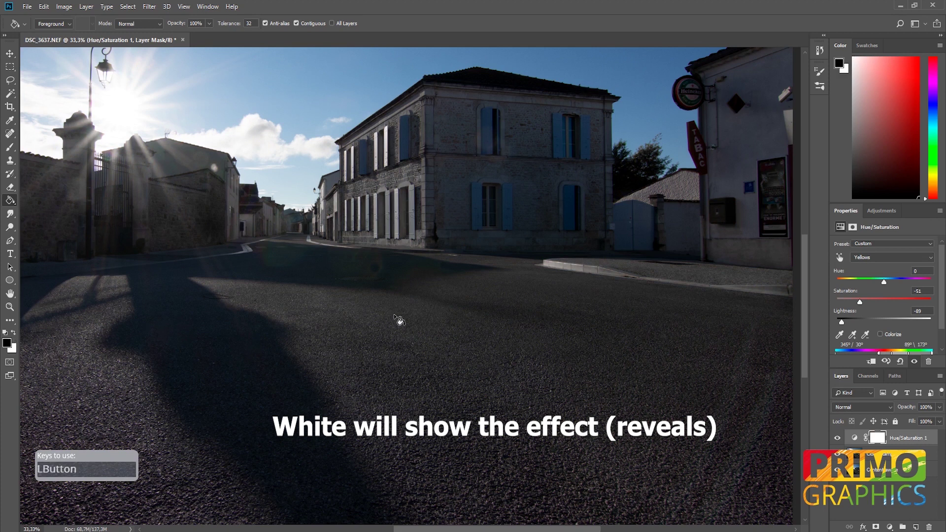
left_click(426, 316)
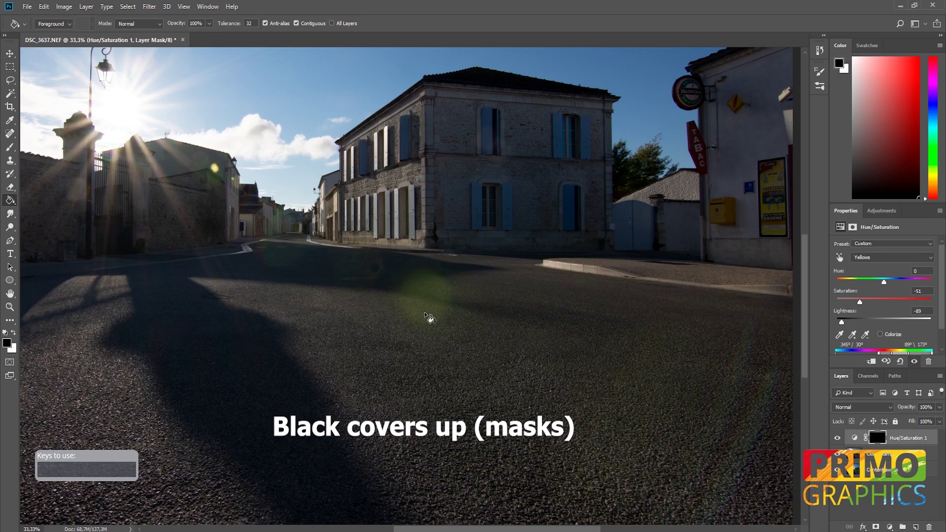
Step: Switch to the Brush tool with white as the painting colour for the Hue/Saturation mask
left_click(10, 146)
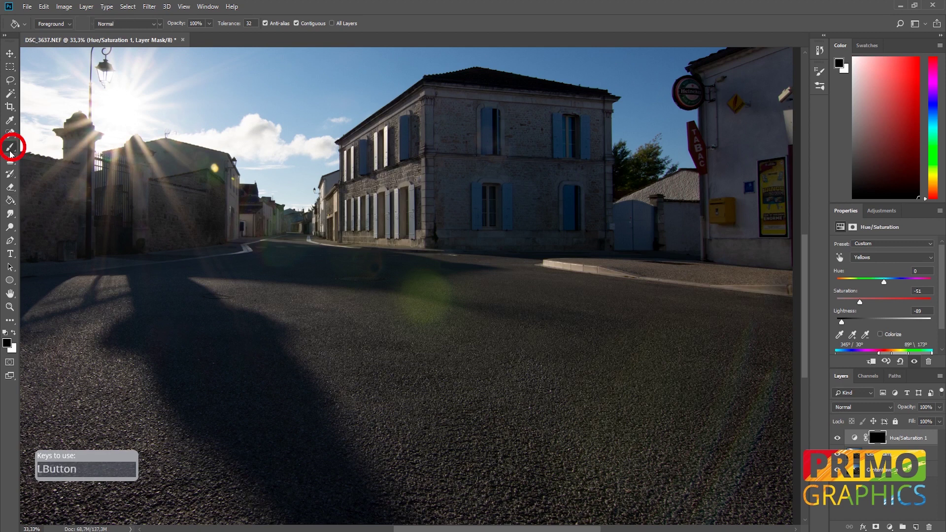
left_click(11, 349)
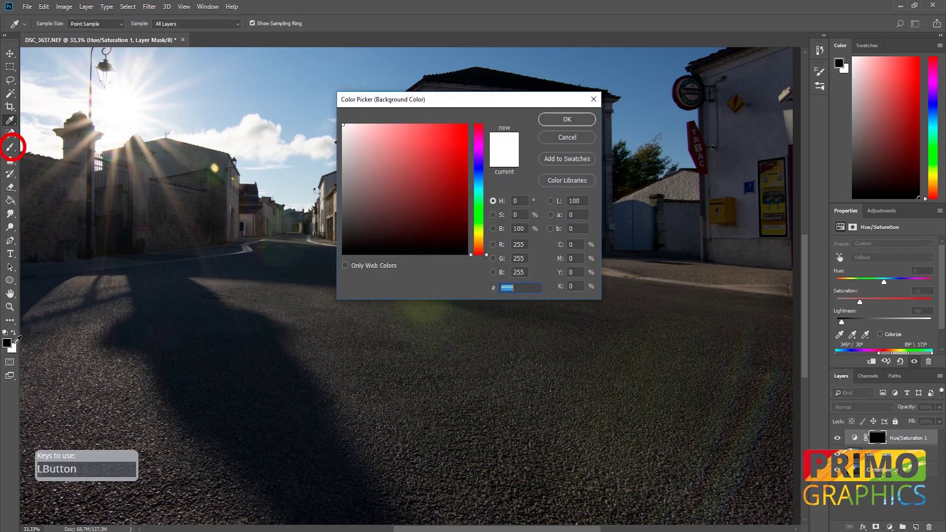
left_click(566, 119)
key("x")
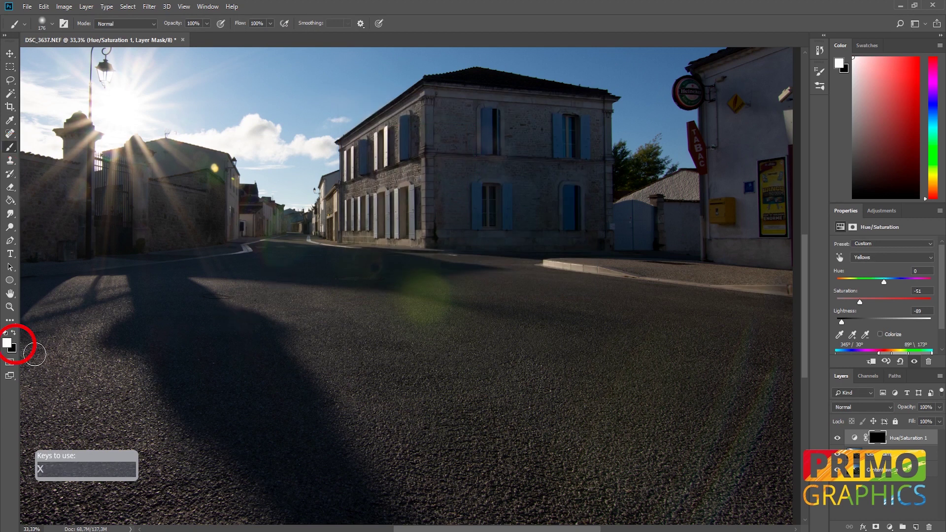
key("x")
key("x")
Step: Enlarge the brush and paint the Hue/Saturation mask white over the green flare and the tinted asphalt on the right side of the road
left_click_drag(358, 359, 387, 359)
mouse_move(541, 365)
left_mouse_down()
mouse_move(540, 351)
mouse_move(540, 372)
mouse_move(522, 380)
left_mouse_up()
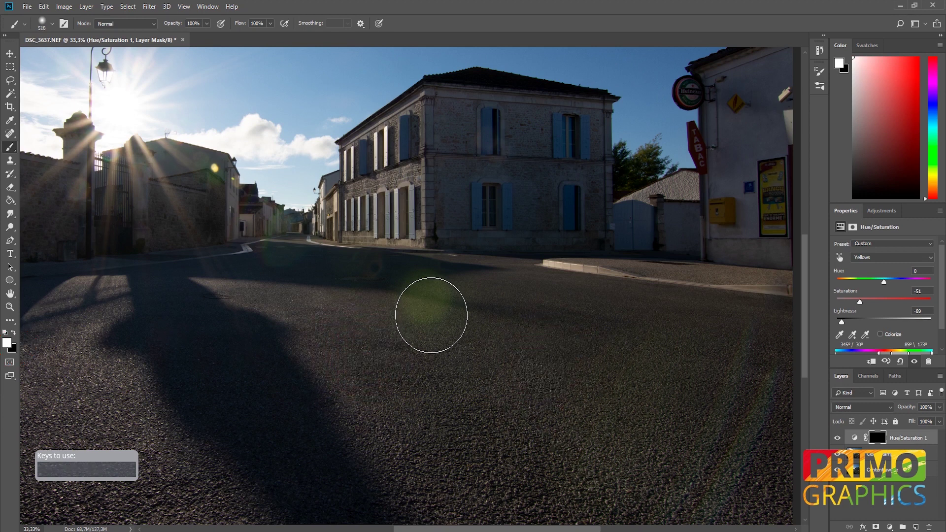
left_click(429, 308)
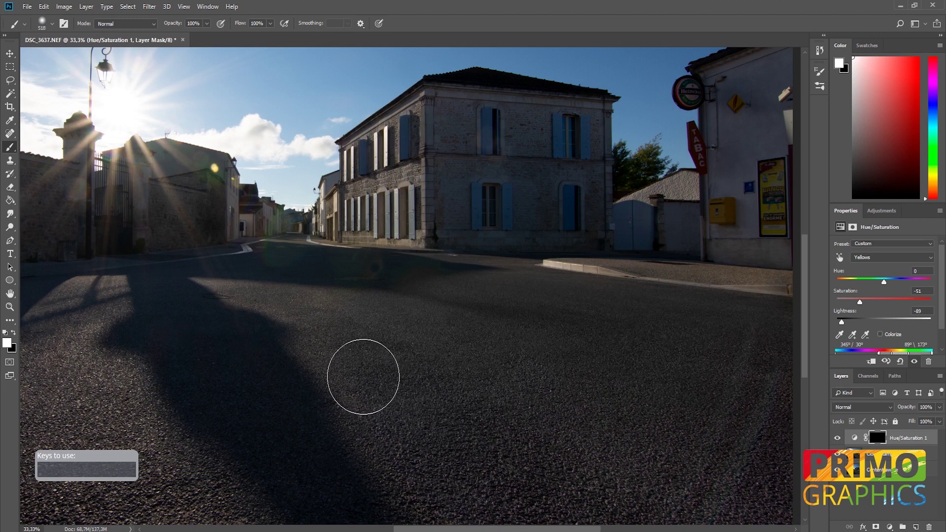
Step: Reduce the brush to about 236 px and reveal the adjustment over the remaining flare spots in the shaded middle of the road
right_click(418, 337, "alt")
left_click_drag(369, 335, 268, 298)
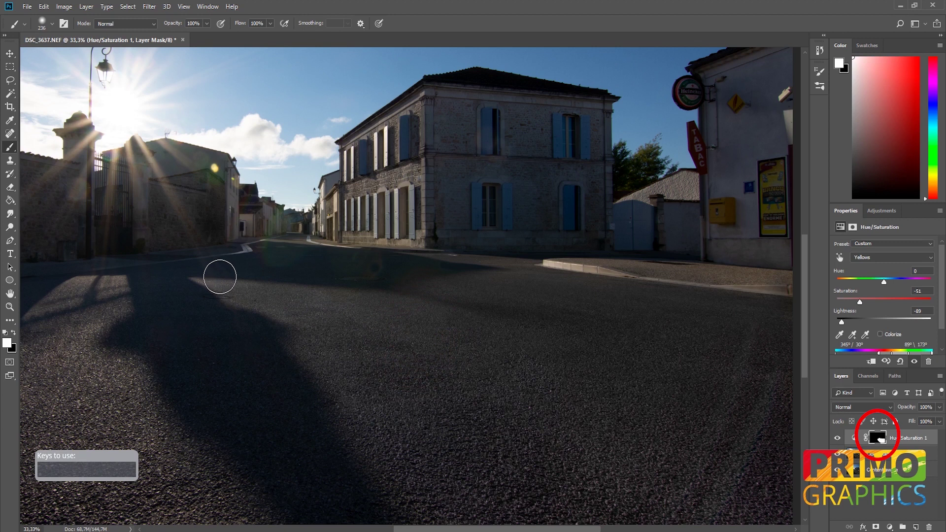
mouse_move(388, 287)
left_mouse_down()
mouse_move(335, 270)
mouse_move(350, 264)
left_mouse_up()
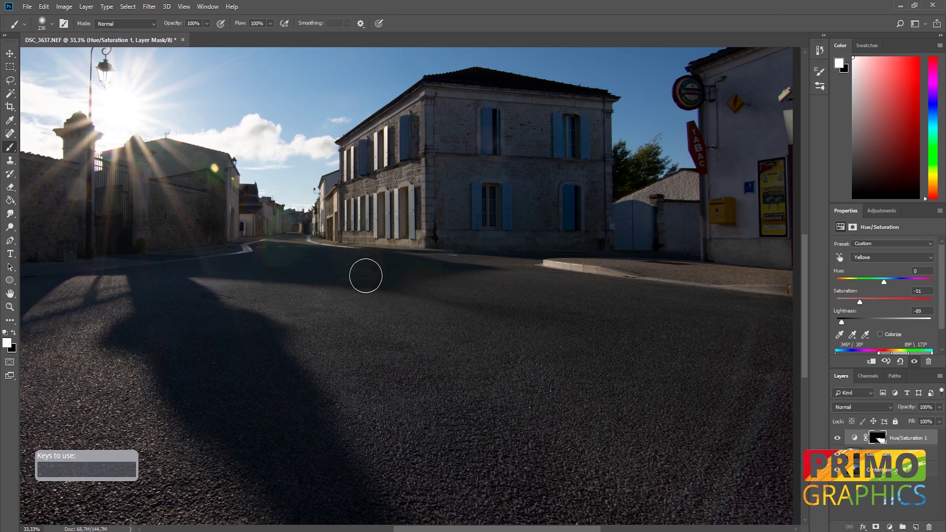
Step: With a 98 px brush, reveal the adjustment over the green tint on the shaded road and the distant houses
key("ctrl+KP_Add")
key("ctrl+KP_Add")
key("space")
mouse_move(189, 238)
left_mouse_down()
mouse_move(415, 361)
mouse_move(437, 382)
left_mouse_up()
right_click(287, 355, "alt")
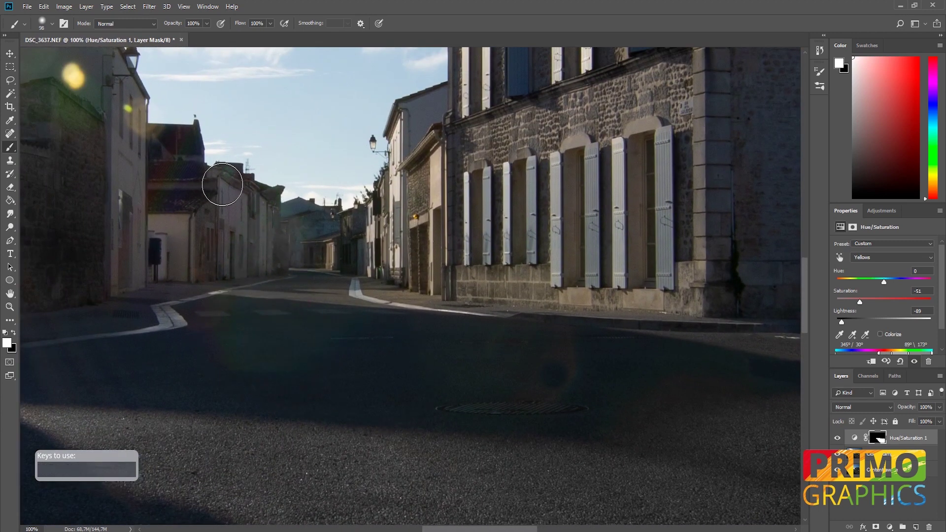
mouse_move(295, 266)
left_mouse_down()
mouse_move(301, 244)
mouse_move(285, 300)
mouse_move(266, 311)
left_mouse_up()
mouse_move(538, 358)
left_mouse_down()
mouse_move(289, 268)
mouse_move(382, 345)
mouse_move(646, 501)
left_mouse_up()
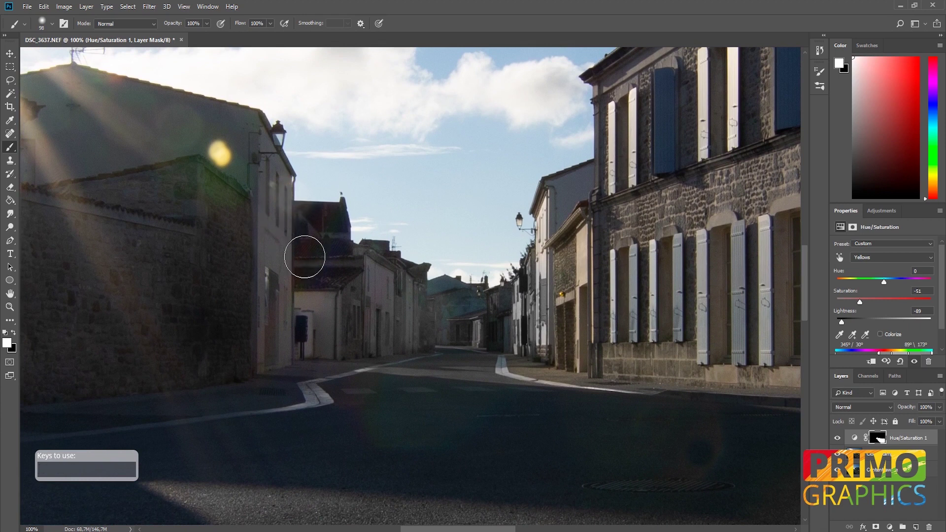
Step: Paint the mask white over the yellow flare spot on the gable and the tinted walls near the gate
left_click_drag(294, 311, 579, 344)
left_click_drag(262, 315, 340, 356)
mouse_move(291, 197)
left_mouse_down()
mouse_move(562, 220)
mouse_move(577, 183)
mouse_move(676, 227)
mouse_move(706, 222)
mouse_move(647, 270)
left_mouse_up()
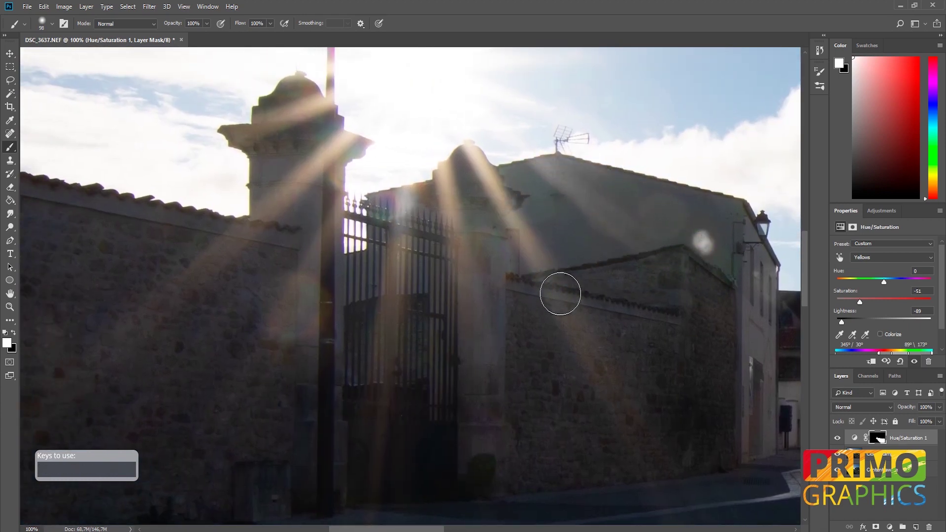
left_click_drag(266, 296, 585, 324)
Step: Set up the Clone Stamp on the Clone stamp layer with a resized brush, and hide the Hue/Saturation layer
key("ctrl+minus")
key("ctrl+minus")
key("ctrl+minus")
left_click_drag(758, 348, 352, 328)
key("ctrl+minus")
key("ctrl+minus")
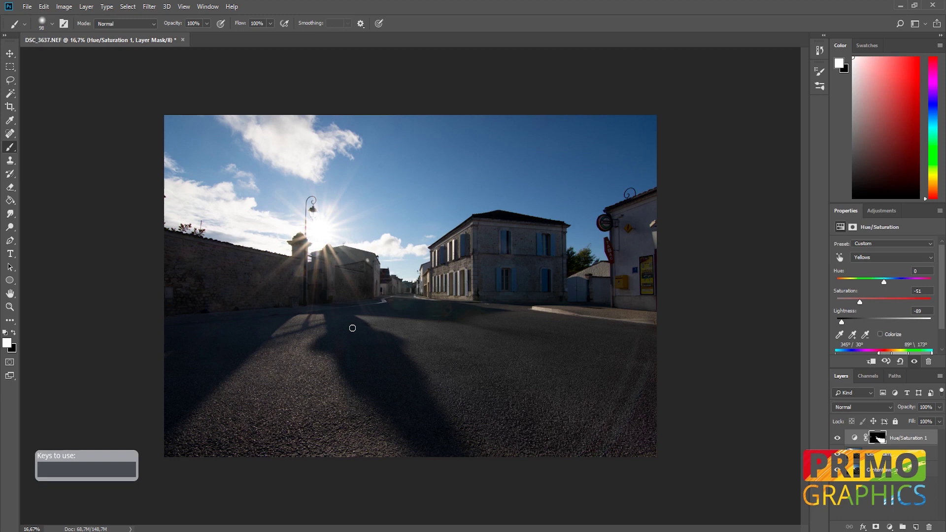
left_click(887, 454)
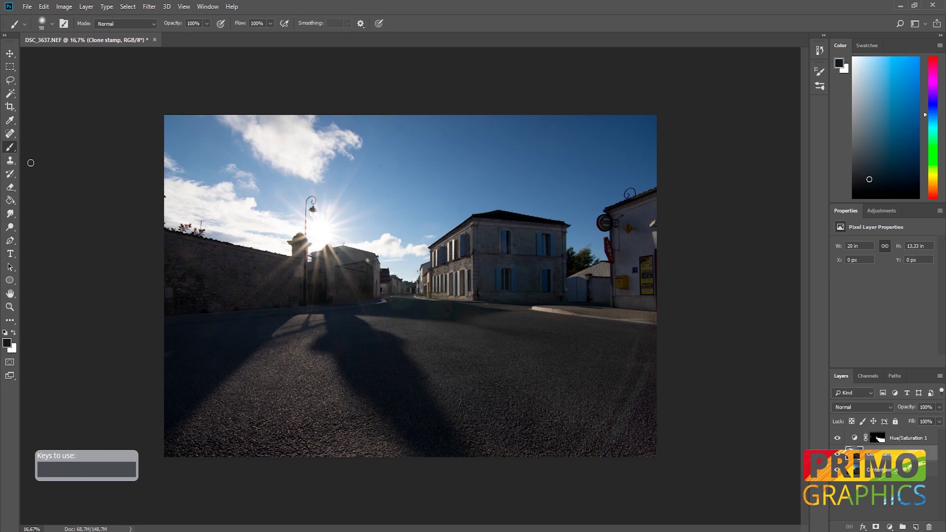
left_click(9, 160)
right_click(591, 378, "alt")
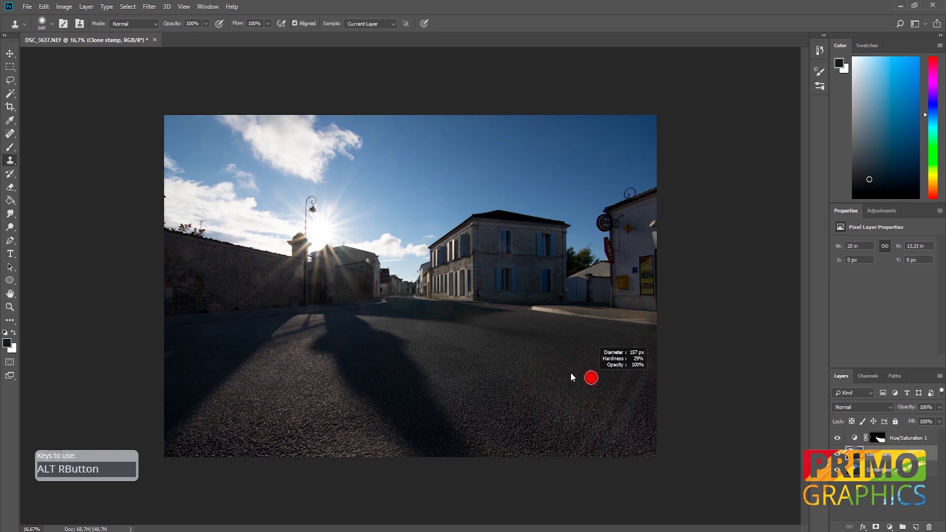
key("ctrl+KP_Add")
key("ctrl+KP_Add")
left_click(837, 437)
right_click(593, 234, "alt")
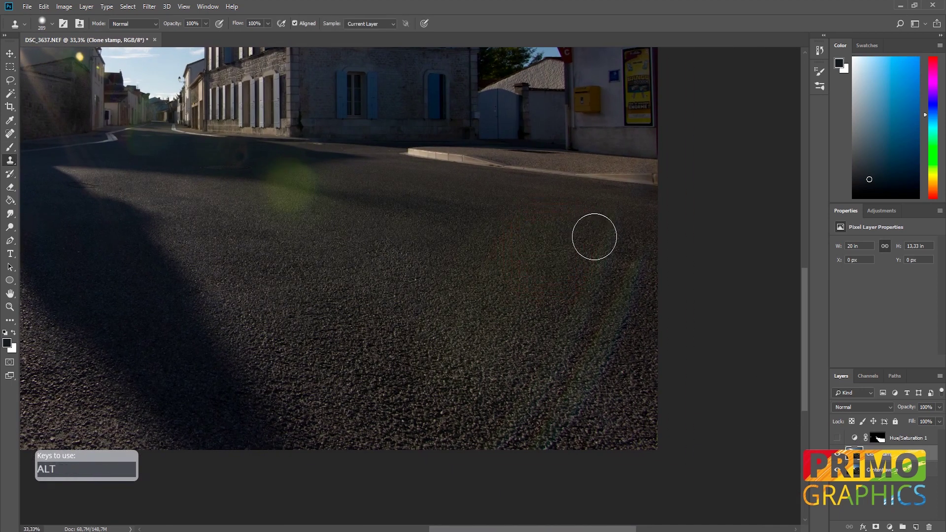
Step: Clone clean asphalt over the rainbow streak at the road's lower right corner and show the Hue/Saturation layer again
left_click(606, 259, "alt")
mouse_move(632, 241)
left_mouse_down()
mouse_move(622, 276)
mouse_move(610, 249)
mouse_move(631, 261)
mouse_move(603, 344)
mouse_move(517, 442)
left_mouse_up()
key("ctrl+z")
left_click(570, 158)
key("ctrl+z")
left_click(837, 438)
Step: Clone shaded asphalt over the dark flare spot near the manhole cover, comparing the road with Hue/Saturation hidden and shown
left_click_drag(223, 231, 461, 357)
key("ctrl+plus")
key("ctrl+plus")
left_click_drag(419, 272, 424, 290)
key("ctrl+plus")
left_click(837, 438)
left_click_drag(454, 262, 331, 259)
left_click(837, 440)
left_click(836, 439)
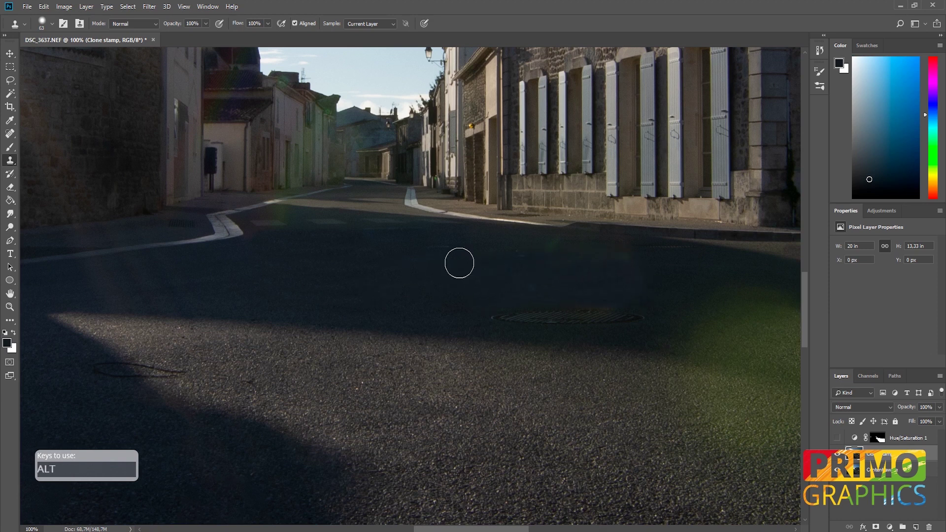
left_click(837, 438)
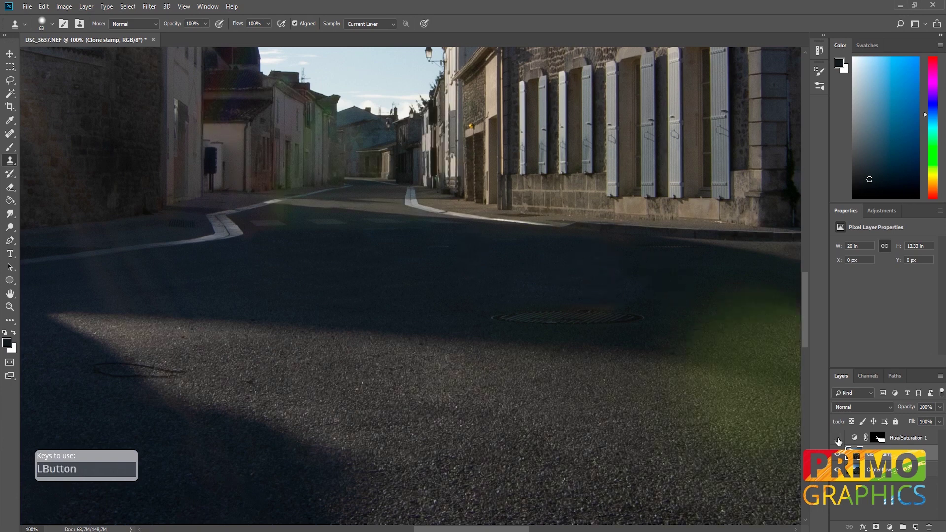
Step: Create a new layer named Color directly above the Clone stamp layer
key("ctrl+minus")
key("ctrl+minus")
key("ctrl+minus")
key("ctrl+minus")
key("ctrl+minus")
left_click(10, 67)
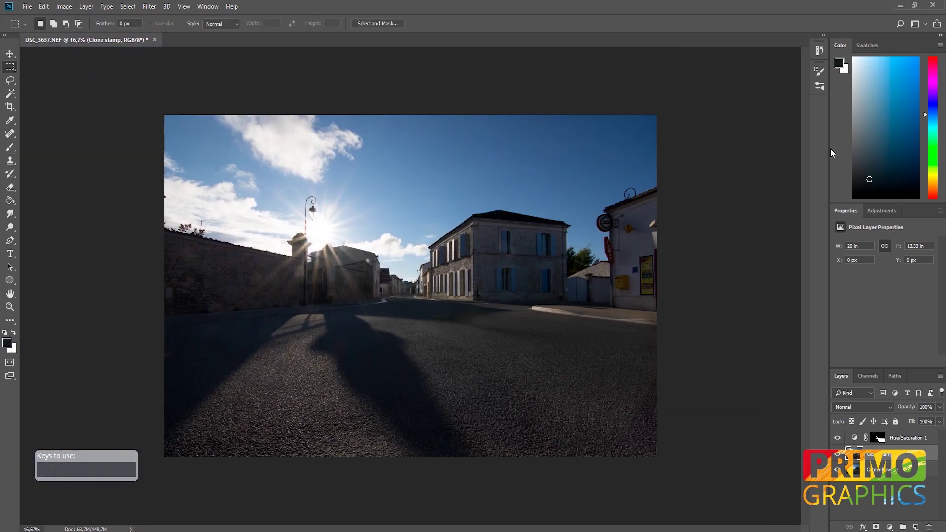
key("ctrl+plus")
key("ctrl+plus")
key("ctrl+plus")
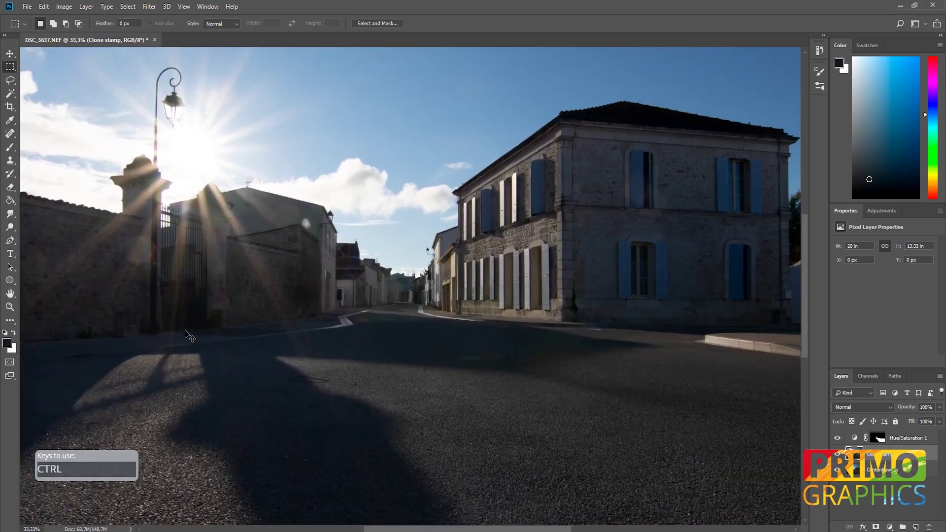
left_click_drag(186, 331, 653, 352)
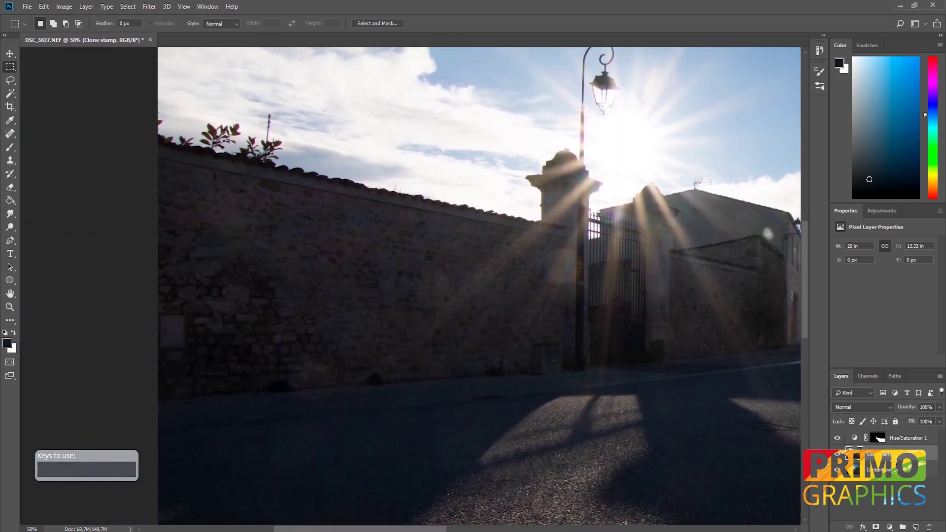
left_click(907, 438)
left_click(882, 454)
left_click(915, 527)
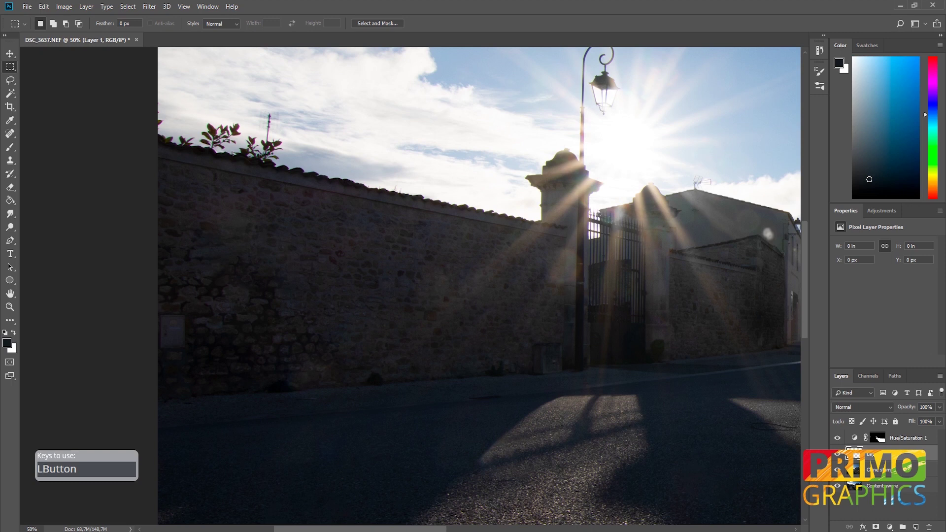
key("Return")
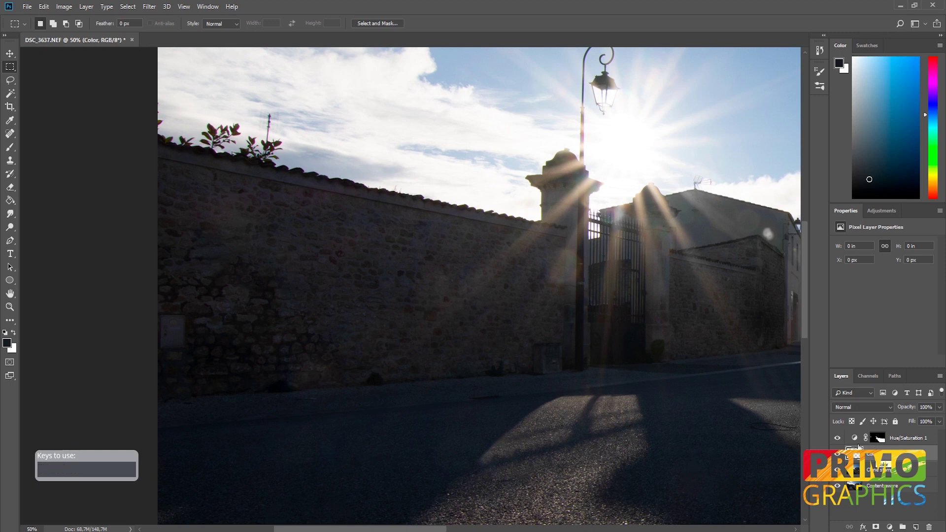
Step: Sample the stone wall's colours and paint them with a large soft brush over the tinted areas of the long wall
left_click(11, 149)
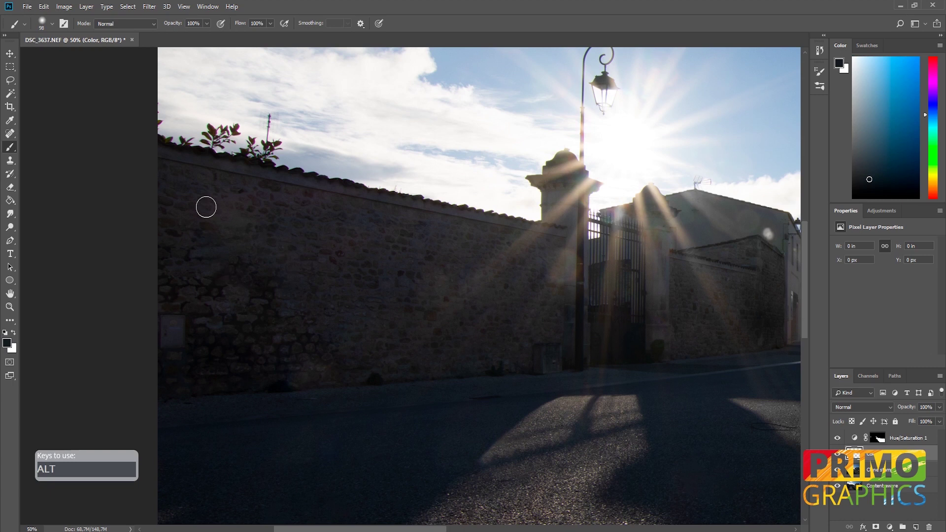
left_click(210, 203, "alt")
right_click(241, 232, "alt")
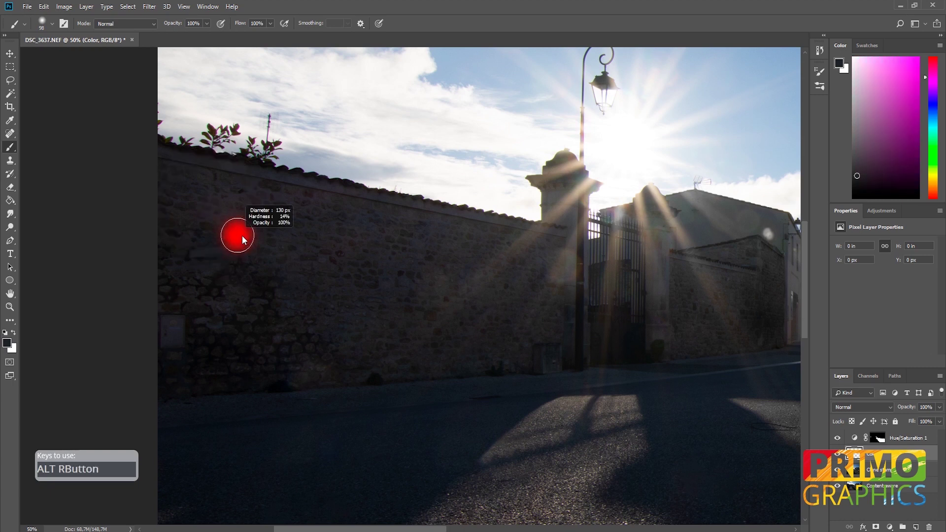
left_click_drag(256, 238, 276, 245)
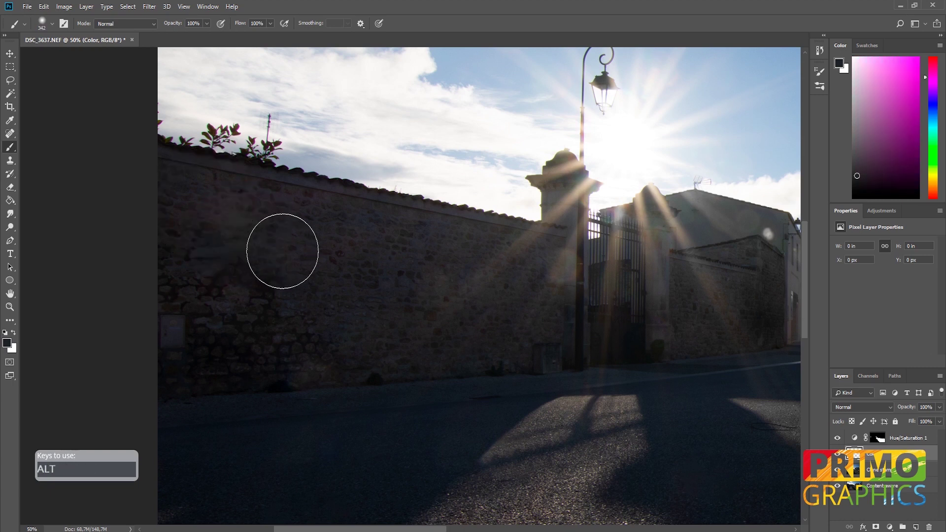
left_click_drag(217, 228, 240, 230)
left_click_drag(450, 281, 439, 284)
left_click_drag(320, 340, 287, 350)
left_click(511, 291, "alt")
mouse_move(581, 288)
left_mouse_down()
mouse_move(551, 287)
mouse_move(551, 261)
mouse_move(535, 257)
left_mouse_up()
Step: Set the Color layer's blend mode to Color and continue painting the sampled tone over the long stone wall
left_click(888, 405)
left_click(881, 389)
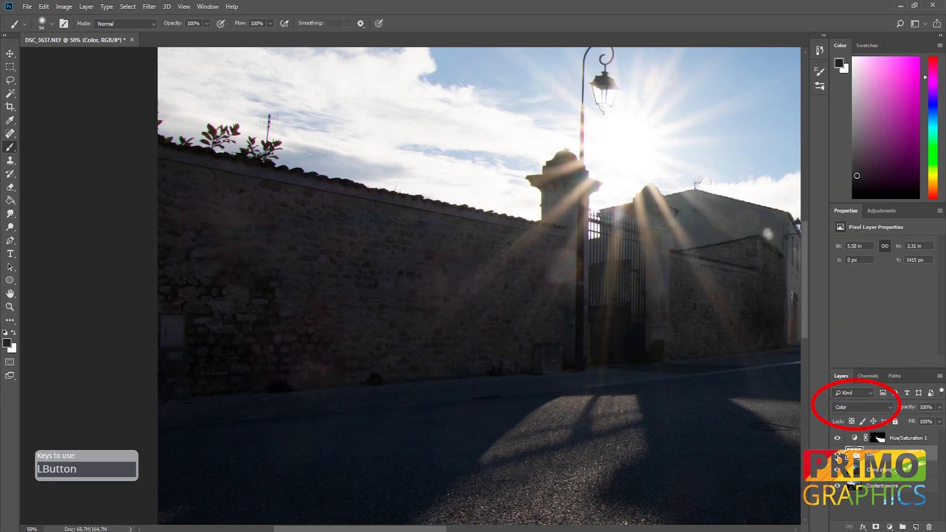
left_click_drag(285, 323, 315, 323)
mouse_move(300, 315)
left_mouse_down()
mouse_move(278, 308)
mouse_move(175, 322)
mouse_move(253, 349)
mouse_move(396, 338)
mouse_move(467, 302)
mouse_move(191, 280)
mouse_move(212, 215)
mouse_move(500, 265)
mouse_move(290, 262)
left_mouse_up()
left_click_drag(372, 266, 234, 268)
Step: Sample the gable's grey plaster and paint it on the Color layer over the greenish flare circle on that wall
key("space")
left_click_drag(399, 302, 147, 304)
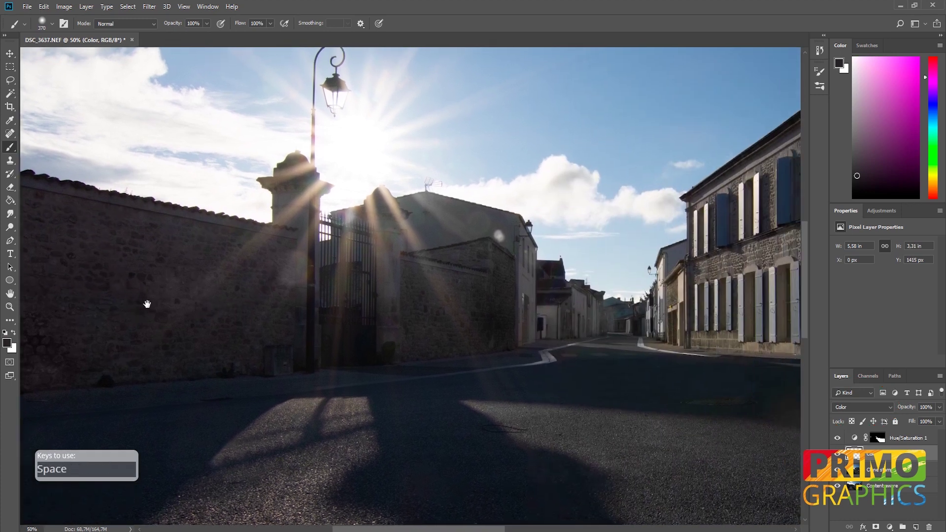
left_click_drag(317, 265, 288, 311)
key("ctrl+plus")
key("ctrl+plus")
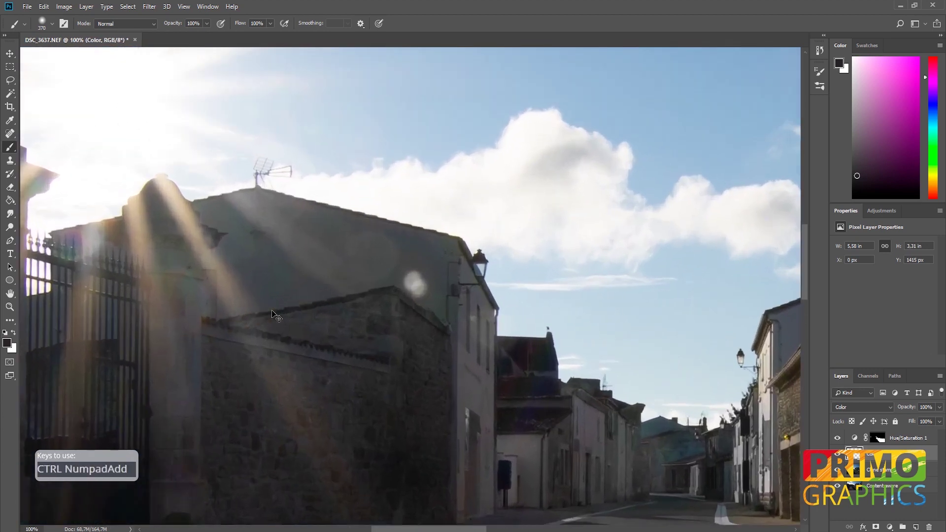
key("ctrl+plus")
left_click_drag(441, 260, 317, 247)
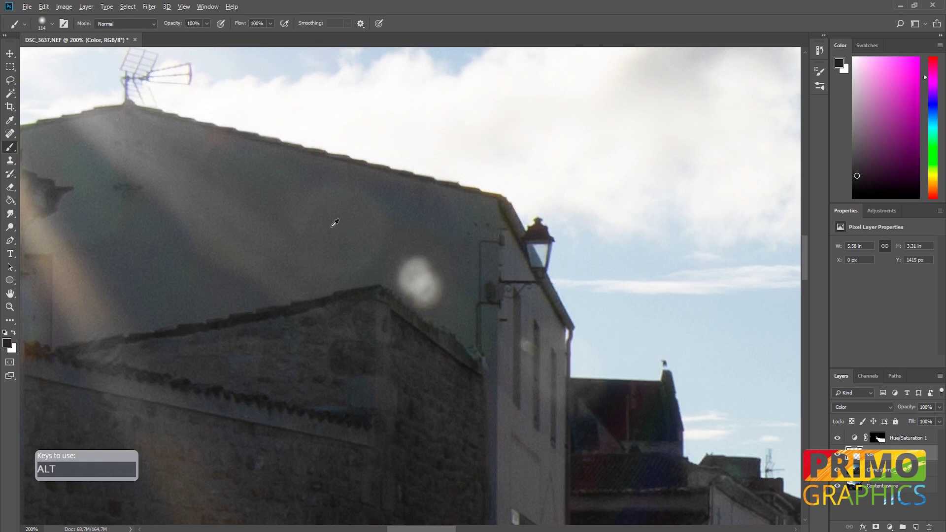
mouse_move(354, 215)
left_mouse_down()
mouse_move(391, 222)
mouse_move(264, 185)
mouse_move(398, 239)
left_mouse_up()
left_click(408, 218, "alt")
Step: On the Clone stamp layer, clone clean wall texture over the white flare spot beside the wall lantern and the adjoining roof edge
left_click(877, 469)
left_click_drag(418, 269, 430, 290)
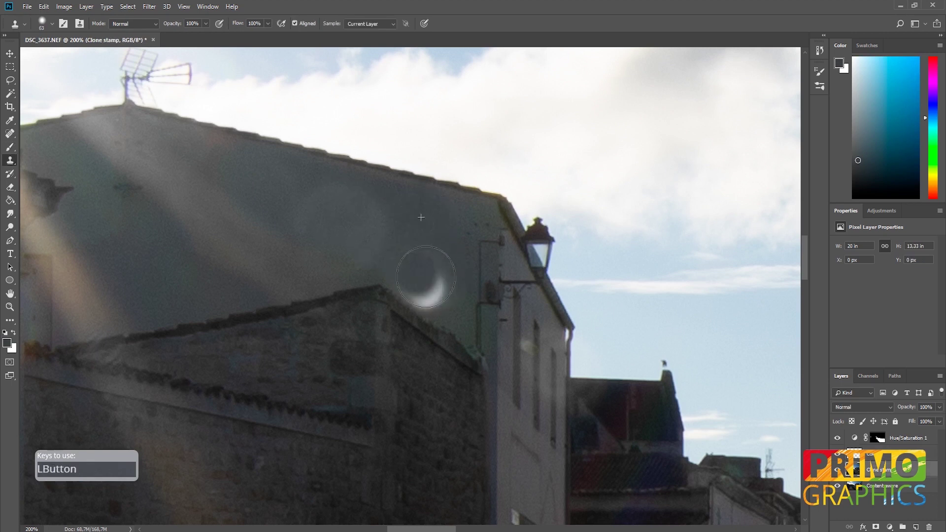
mouse_move(478, 342)
left_mouse_down()
mouse_move(327, 209)
mouse_move(359, 171)
left_mouse_up()
scroll(376, 245, "up", 2)
left_click(349, 281, "alt")
left_click_drag(389, 288, 388, 197)
Step: On the Color layer, use a smaller brush and sampled dark tones to paint over the red and blue tints on the distant roofs
left_click(877, 454)
left_click_drag(593, 310, 541, 310)
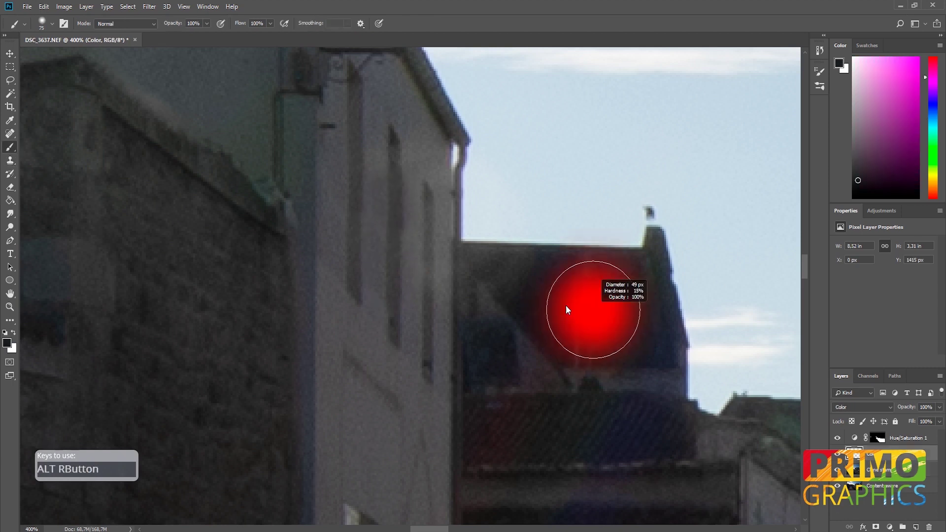
left_click_drag(495, 269, 633, 304)
left_click(538, 277, "alt")
left_click_drag(538, 277, 492, 294)
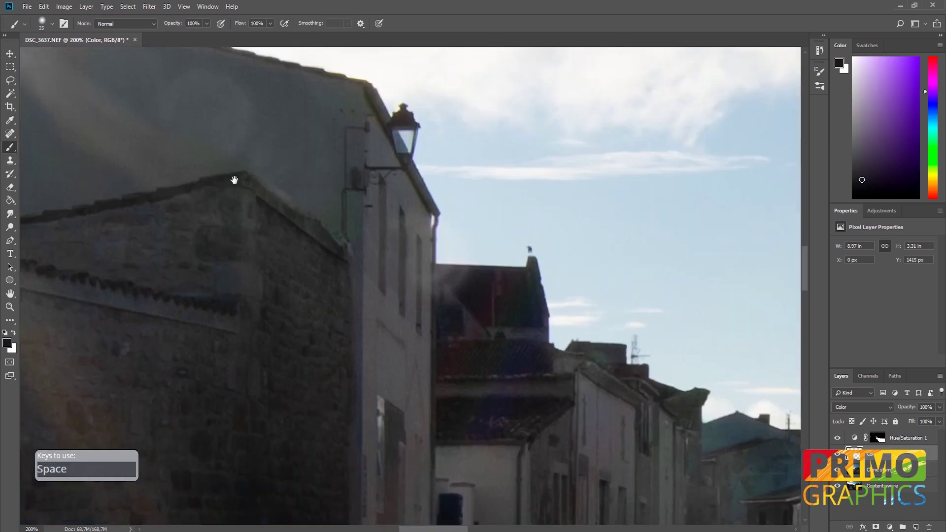
Step: On the Clone stamp layer, clone clean texture over the remaining flare traces on the gable and the stone wall beside the gate
left_click_drag(232, 179, 439, 297)
left_click(421, 226, "alt")
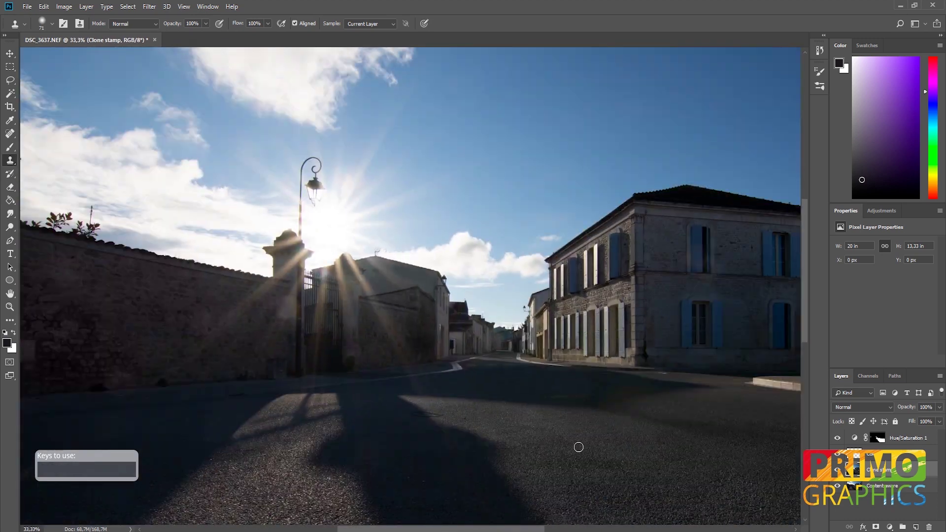
mouse_move(576, 446)
left_mouse_down()
mouse_move(665, 211)
mouse_move(251, 311)
left_mouse_up()
left_click(252, 311, "alt")
mouse_move(348, 244)
left_mouse_down()
mouse_move(356, 325)
mouse_move(363, 246)
left_mouse_up()
left_click(356, 148, "alt")
left_click_drag(356, 148, 350, 195)
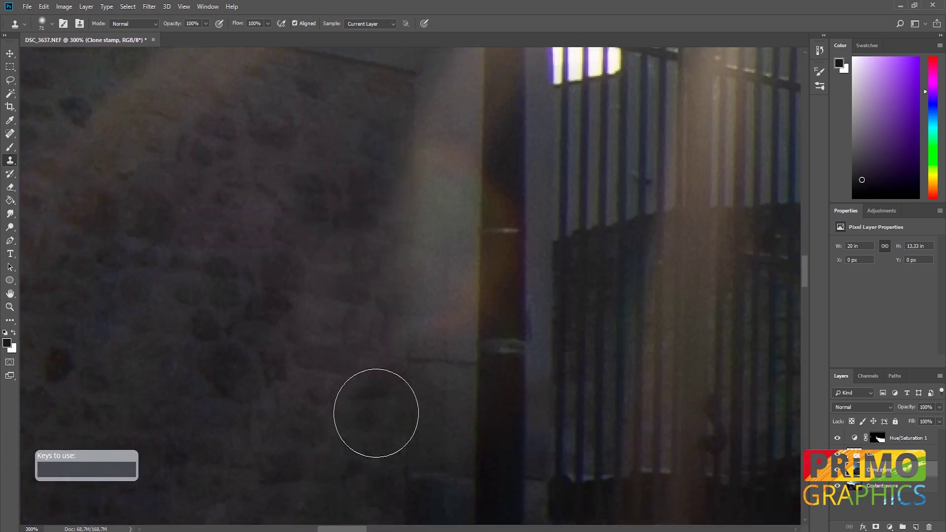
Step: Try to clone the lower pillar stone over the coloured flare beside the lamp post
left_click(444, 356, "alt")
left_click(445, 318)
left_click(445, 276)
key("ctrl+alt+z")
key("ctrl+alt+z")
Step: With a smaller Clone Stamp brush, clone clean stone over the coloured flare on the pillar beside the lamp post
left_click_drag(538, 154, 493, 195)
right_click(494, 192, "alt")
left_click(461, 198, "alt")
left_click_drag(461, 249, 454, 310)
left_click_drag(410, 203, 394, 226)
Step: Fit the whole photo in view and merge all visible layers into one
key("ctrl+0")
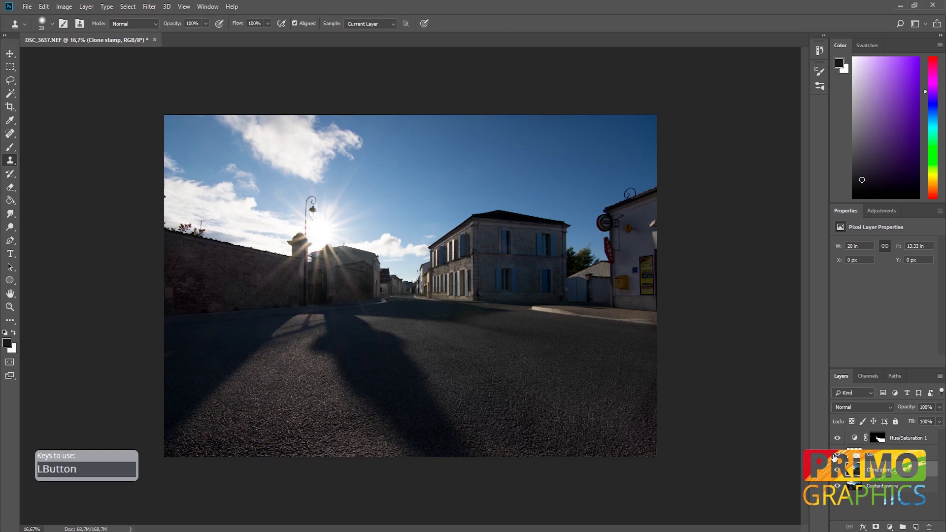
key("ctrl+shift+e")
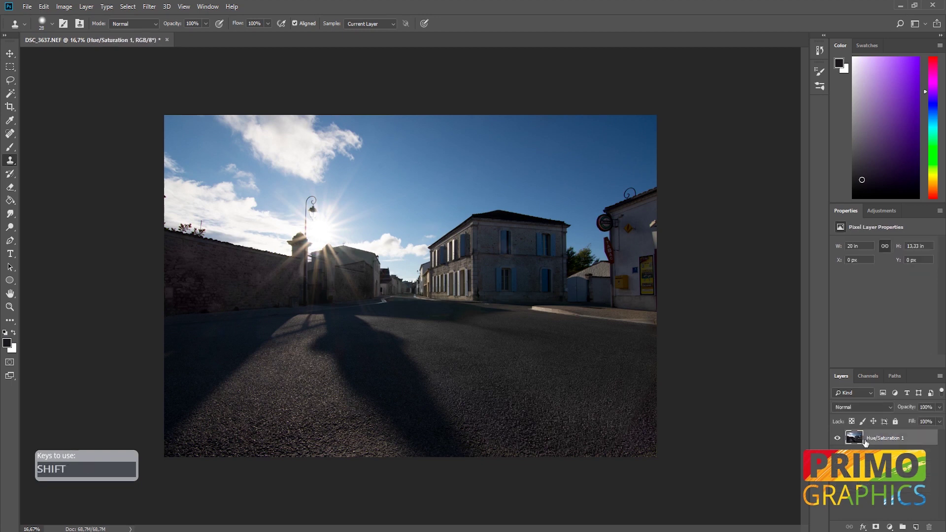
Step: Apply the Camera Raw Filter to the merged layer with Temperature +16, Exposure +0,35, Shadows -22, Whites +9, Blacks -18, Vibrance +5 and Saturation +6
left_click(154, 6)
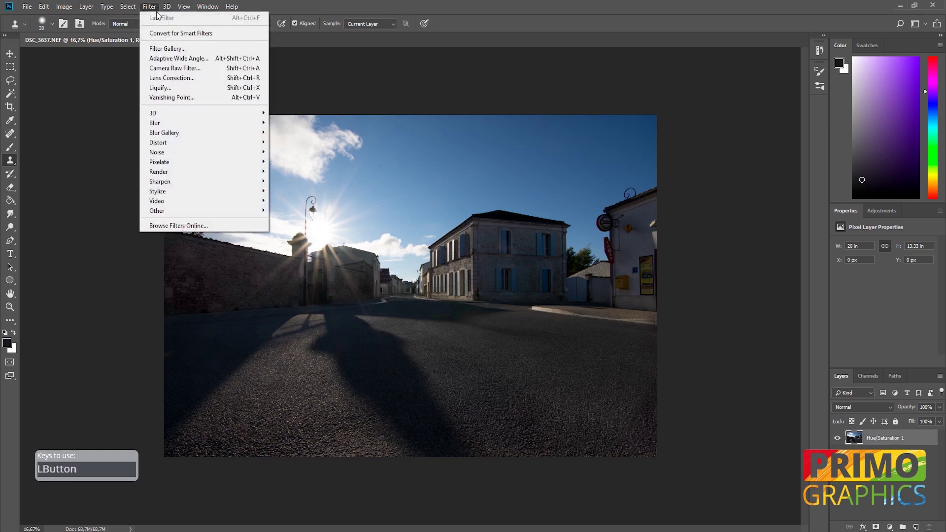
left_click(174, 70)
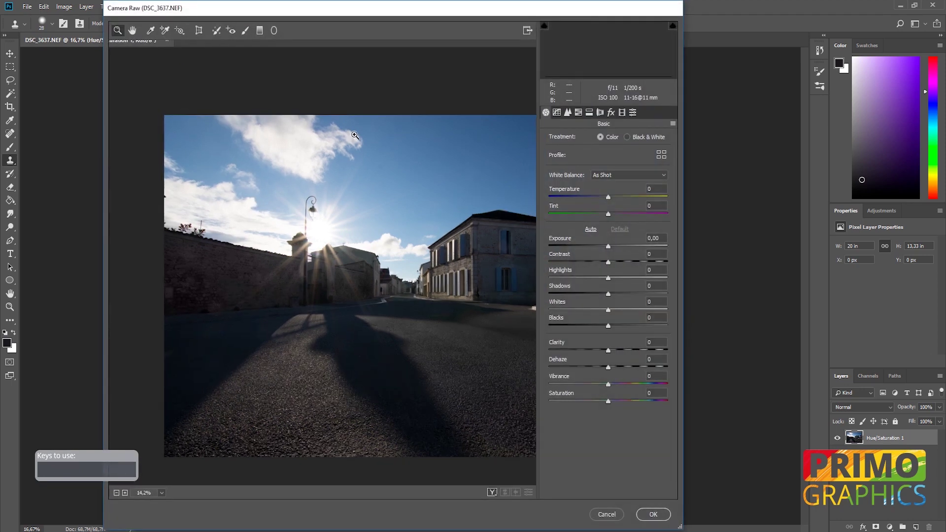
left_click_drag(609, 197, 619, 197)
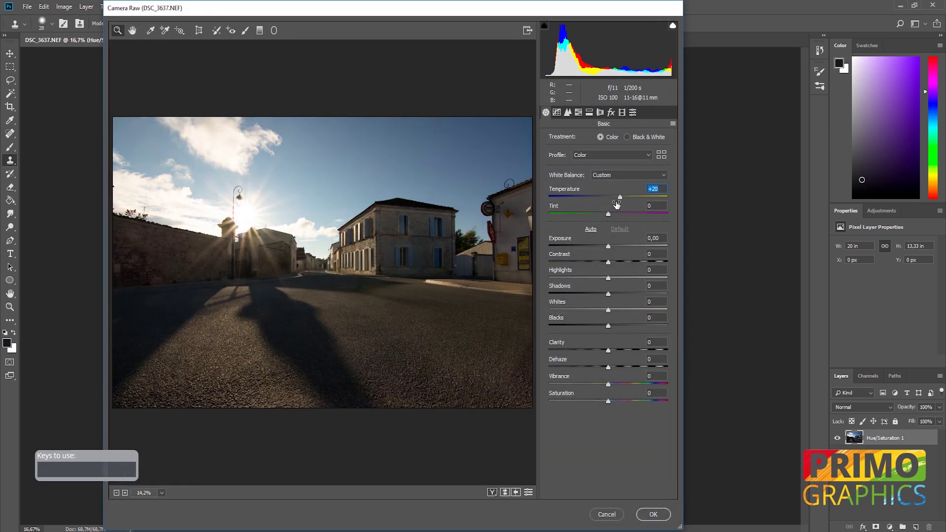
left_click_drag(608, 246, 612, 245)
left_click_drag(609, 279, 595, 294)
mouse_move(607, 382)
left_mouse_down()
mouse_move(581, 384)
mouse_move(612, 385)
left_mouse_up()
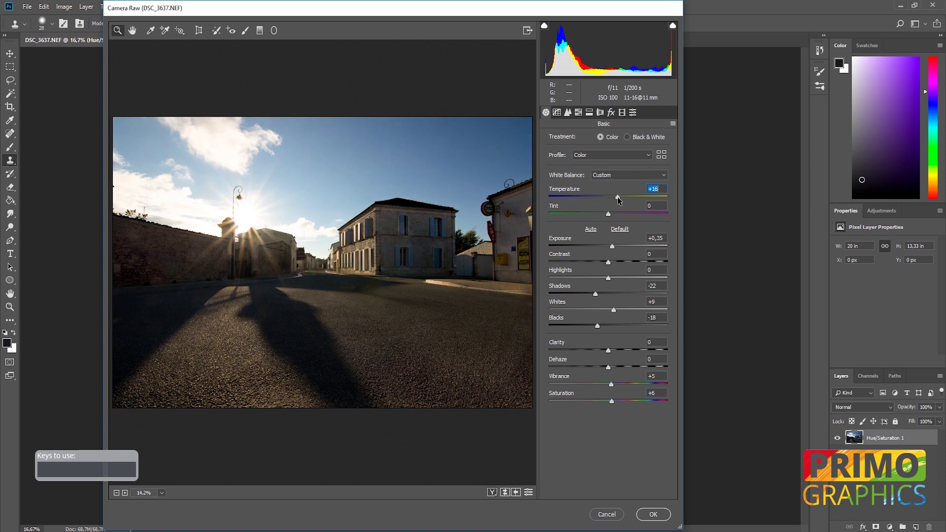
left_click(645, 512)
Step: Compare the retouched photo DSC_3637.NEF with the unedited copy DSC_3637-2, alternating between the two documents and ending on the retouched one
left_click(117, 39)
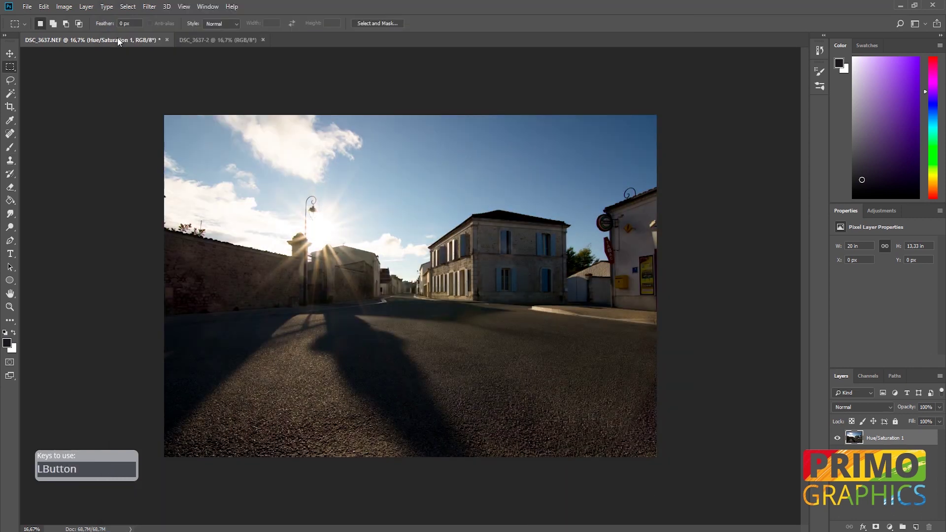
left_click(201, 39)
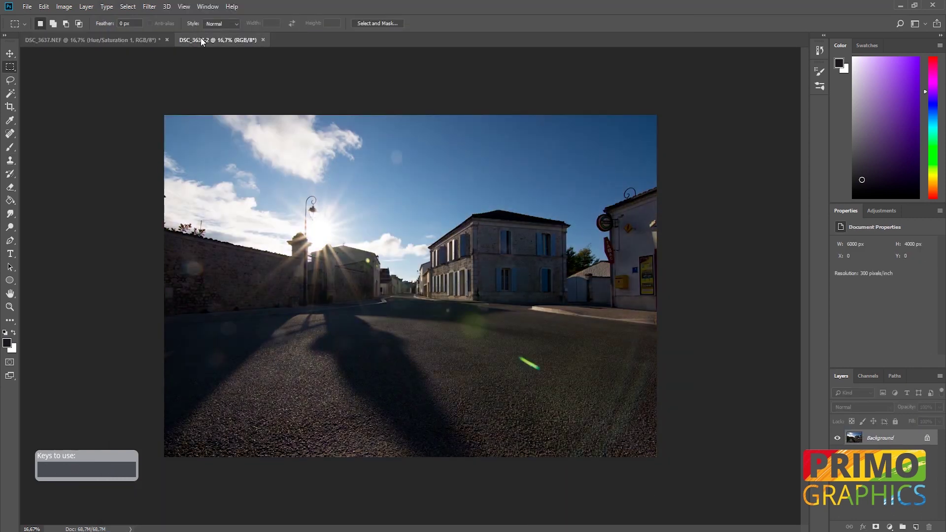
left_click(73, 37)
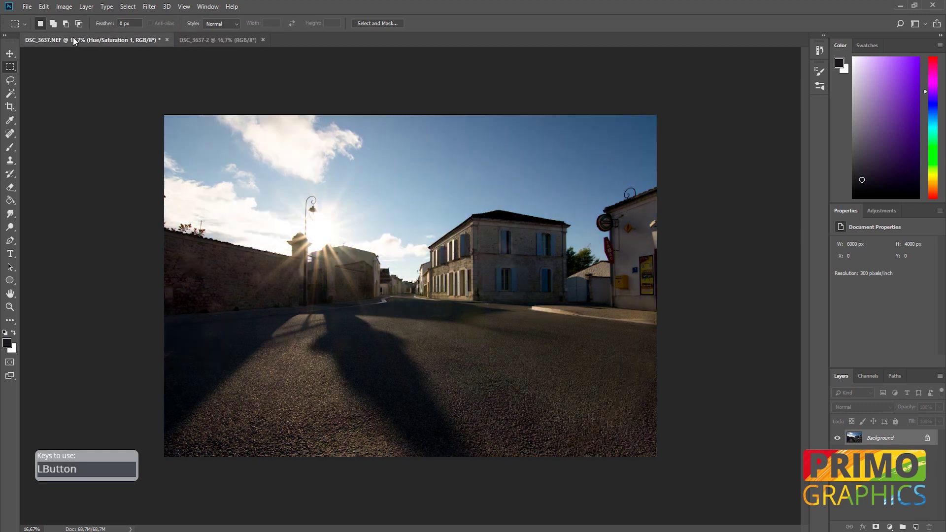
left_click(209, 38)
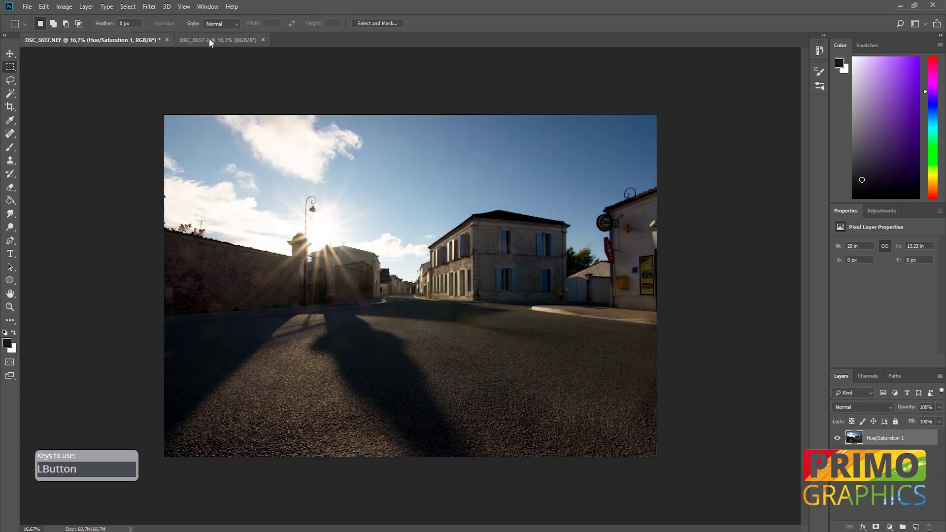
left_click(131, 41)
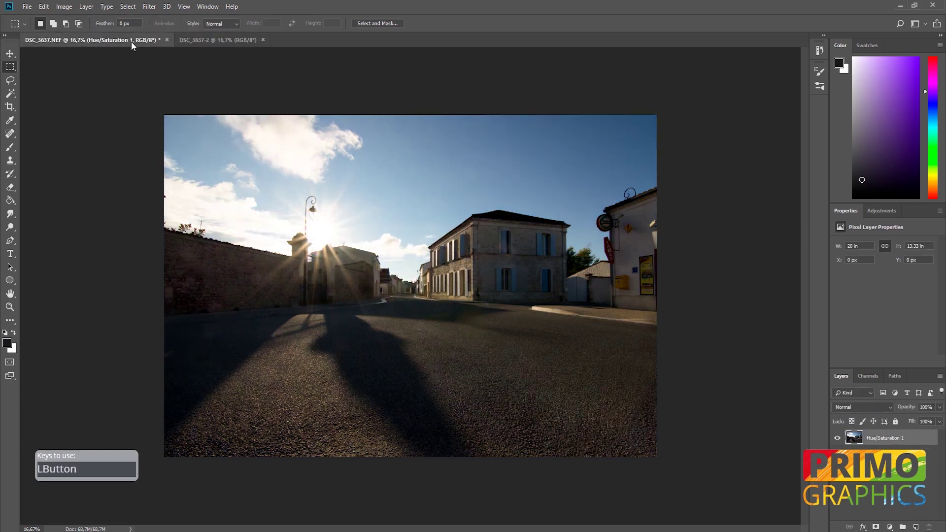
left_click(218, 41)
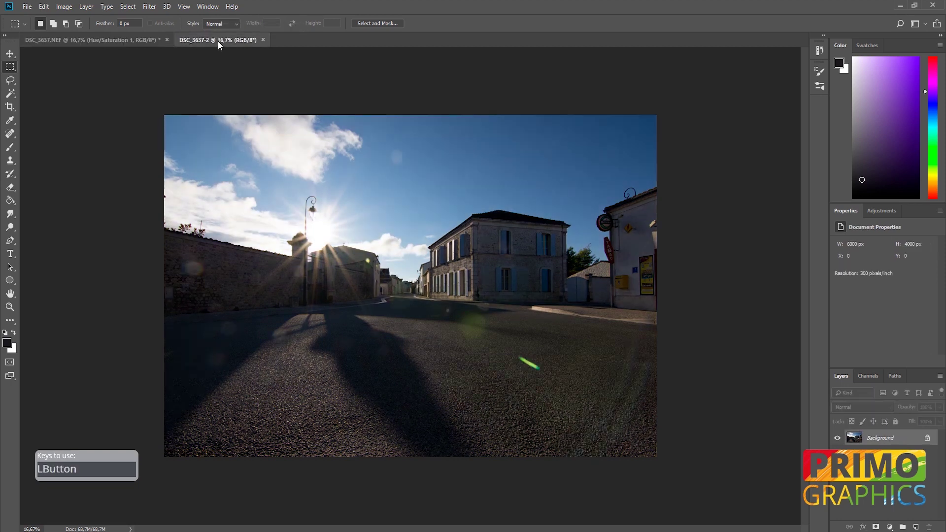
left_click(128, 42)
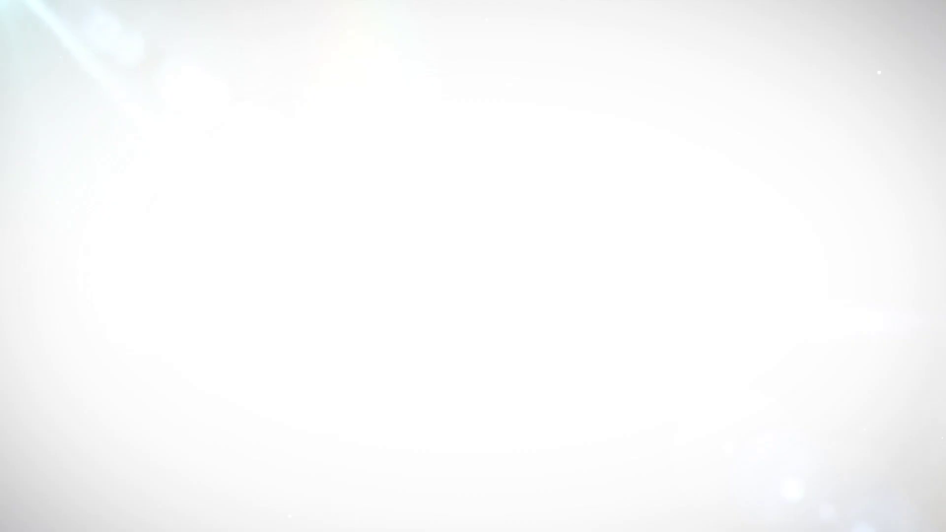